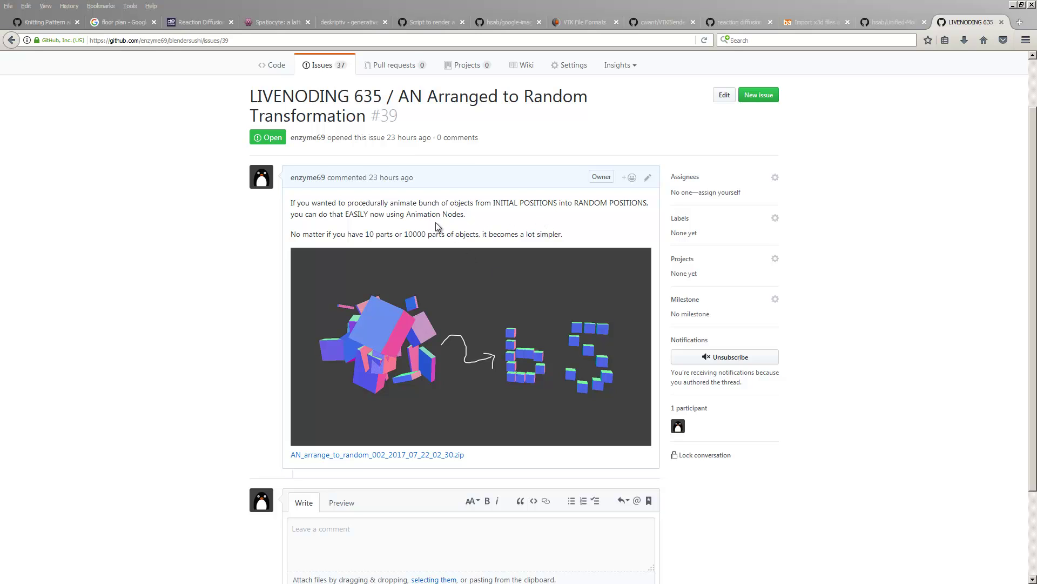
Copy the download link of AN_arrange_to_random_002_2017_07_22_02_30.zip from the GitHub issue and switch to Blender.
right_click(446, 455)
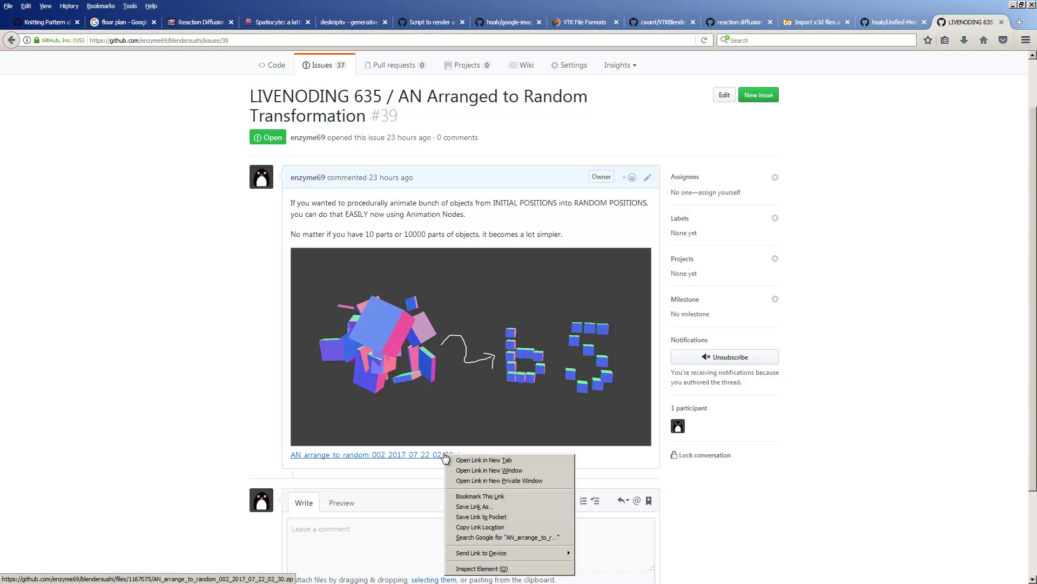
left_click(496, 527)
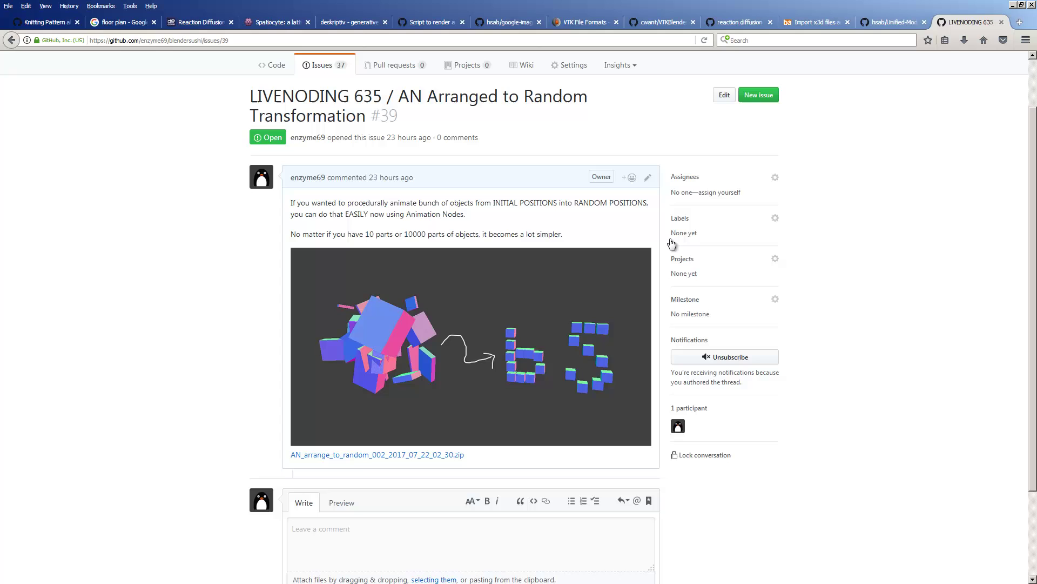
left_click(1032, 4)
left_click(245, 144)
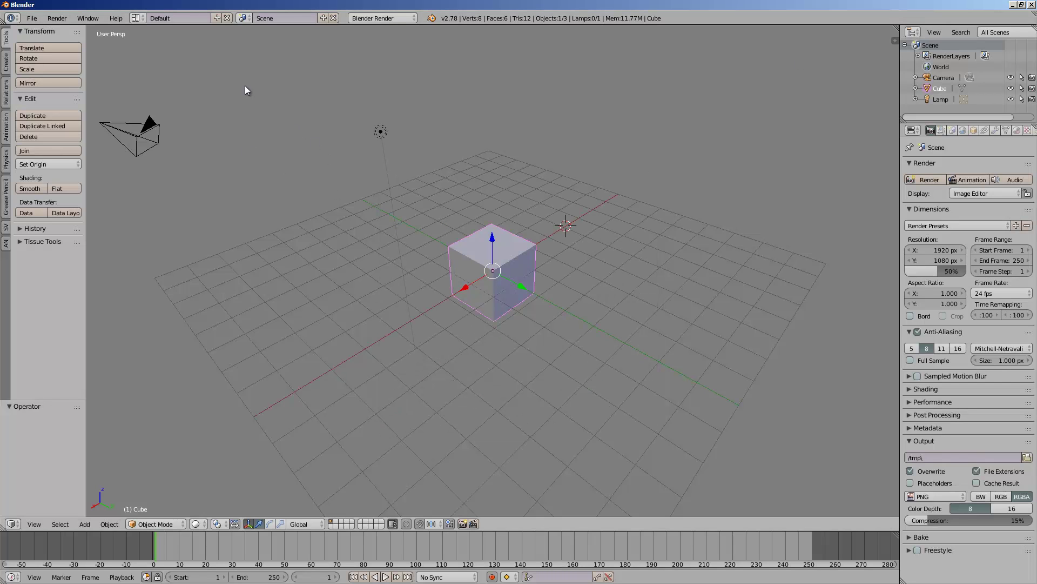
Switch to the Compositing screen layout and set the node editor to Sverchok node trees.
left_click(135, 18)
left_click(156, 53)
middle_click(612, 464)
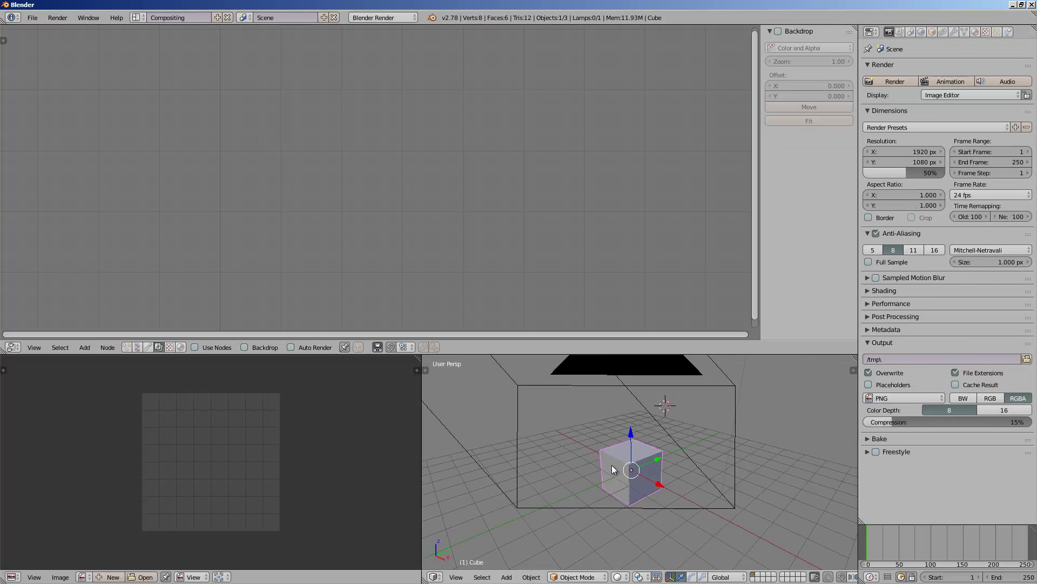
scroll(611, 465, "up", 2)
mouse_move(611, 465)
middle_mouse_down()
mouse_move(587, 452)
mouse_move(608, 459)
middle_mouse_up()
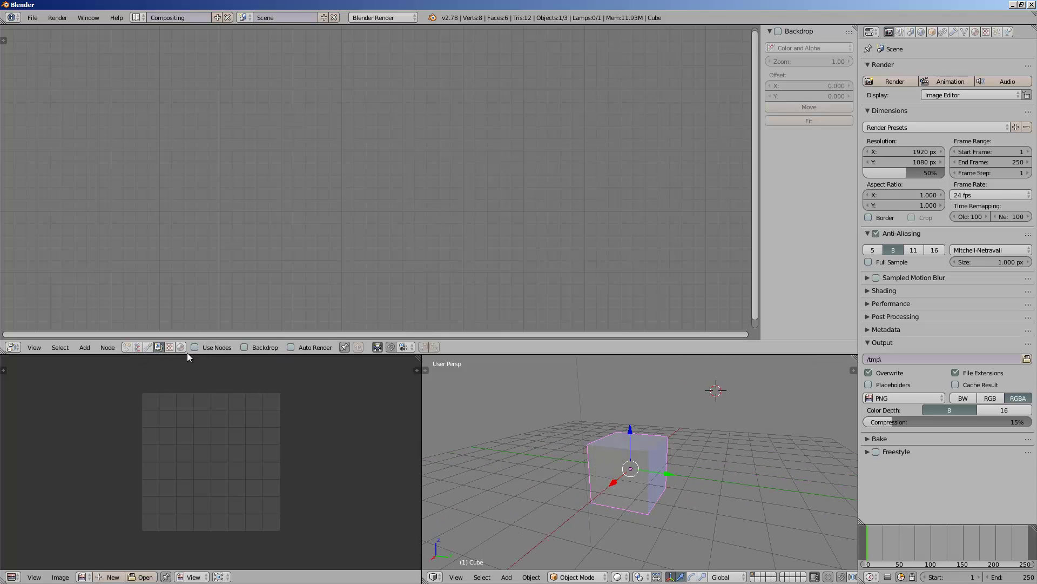
left_click(138, 348)
Search the commands for "zip" and load the zipped blend file from the copied link.
key("space")
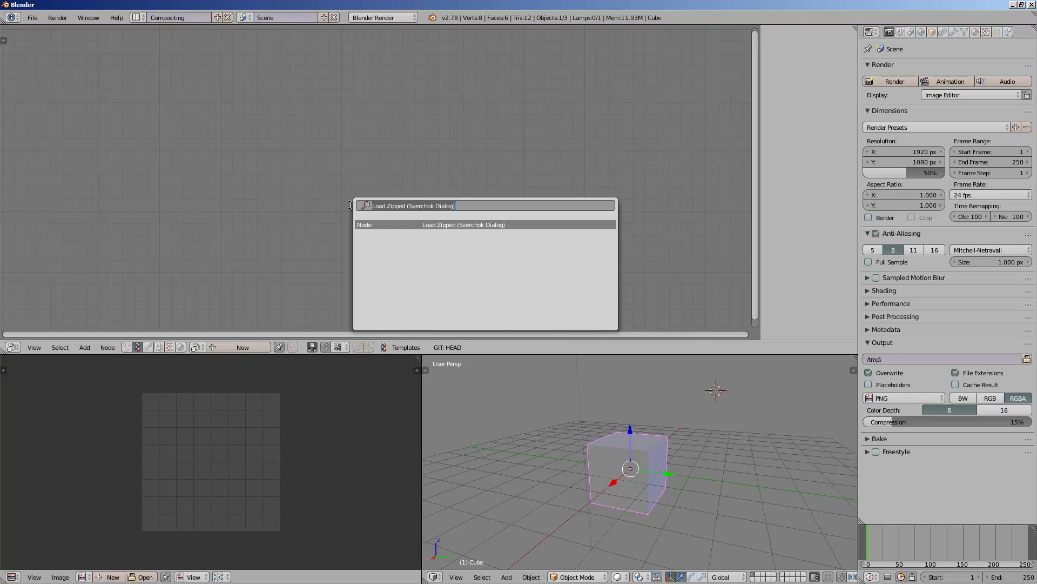
key("Escape")
key("space")
type("zip")
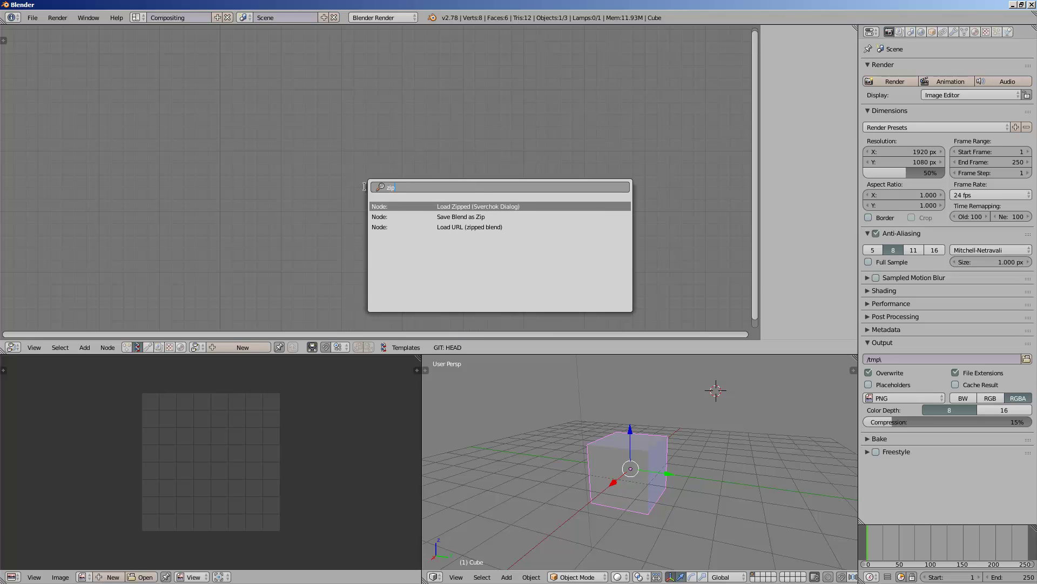
left_click(462, 204)
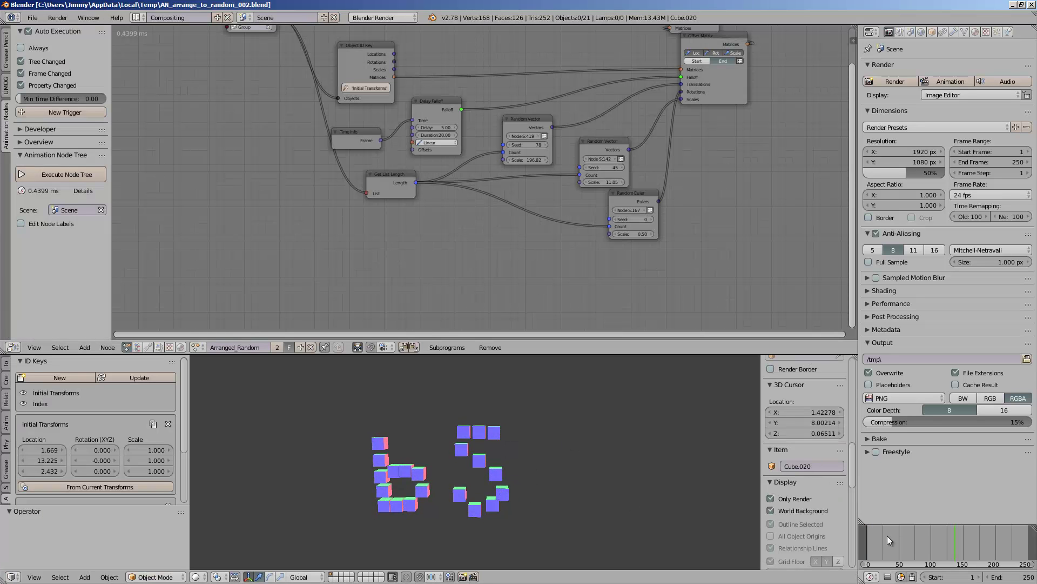
Scrub through the timeline to review how the cubes animate between the random and arranged positions.
left_click_drag(887, 536, 936, 536)
mouse_move(498, 462)
middle_mouse_down("shift")
mouse_move(522, 451)
mouse_move(514, 452)
middle_mouse_up("shift")
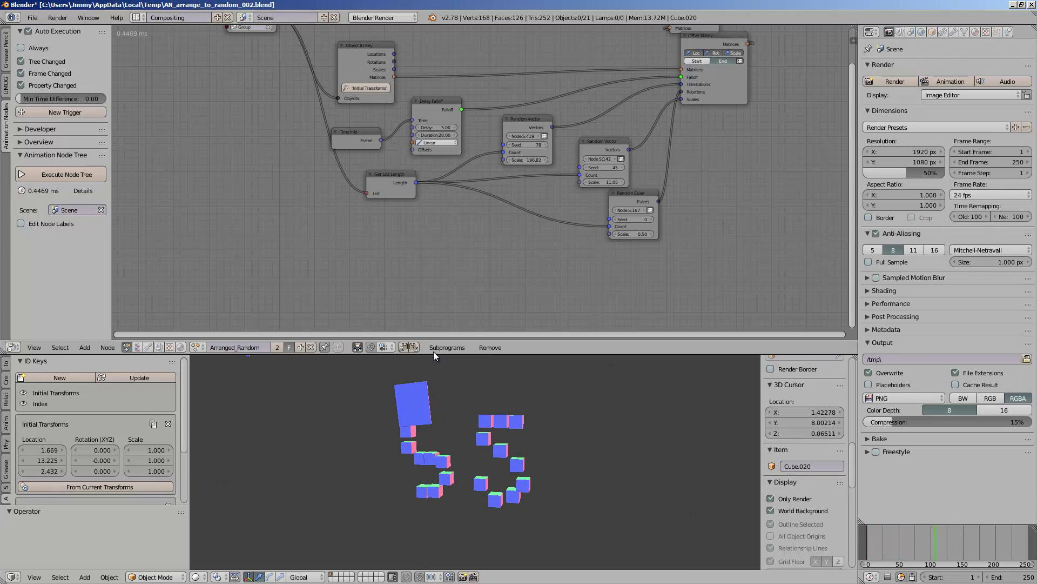
scroll(469, 394, "down", 3)
left_click(868, 540)
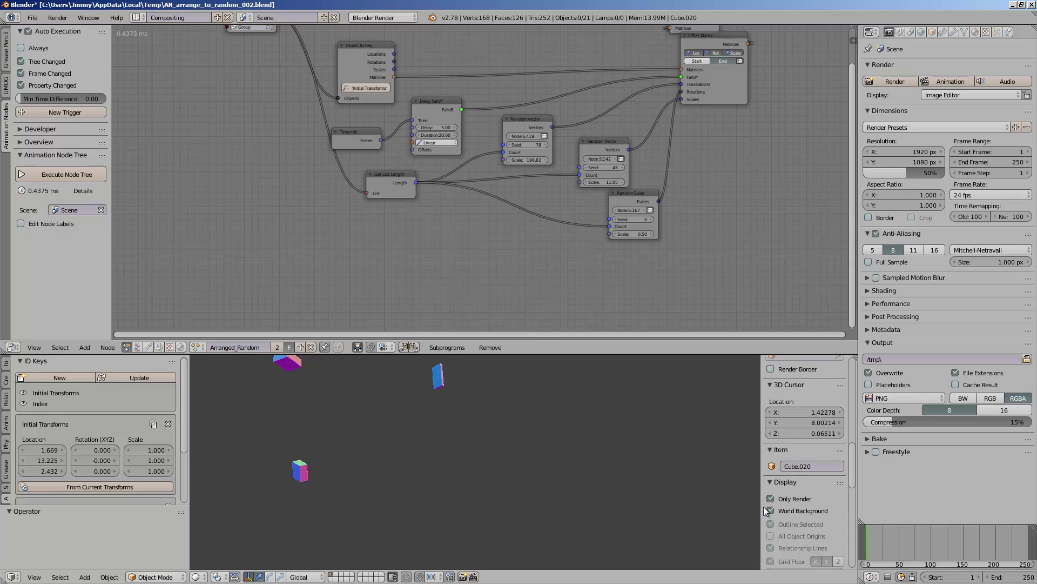
left_click(976, 541)
Turn off the Only Render display in the 3D view and delete all the cubes.
key("a")
scroll(553, 468, "up", 2)
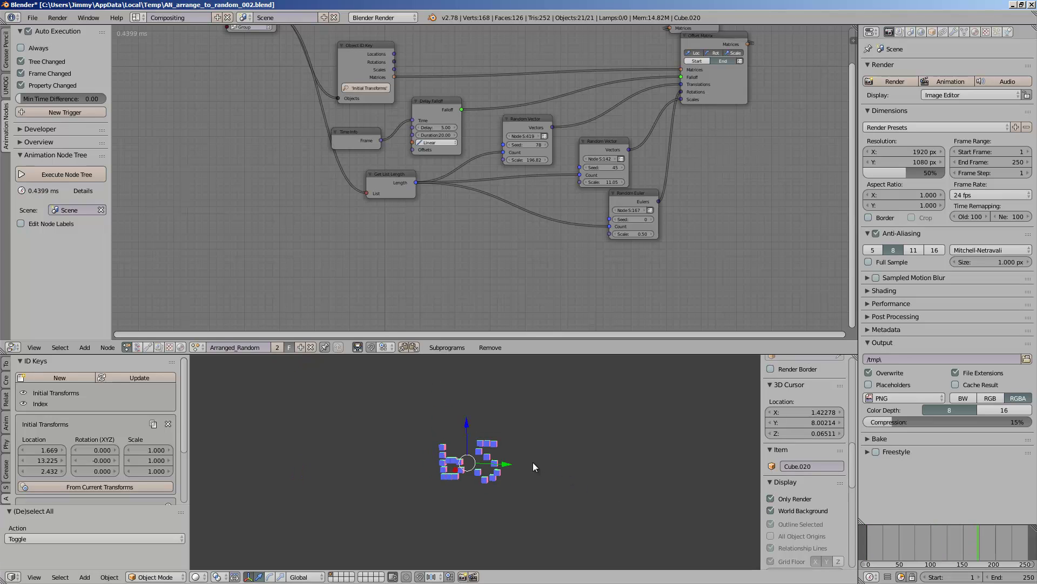
left_click(788, 497)
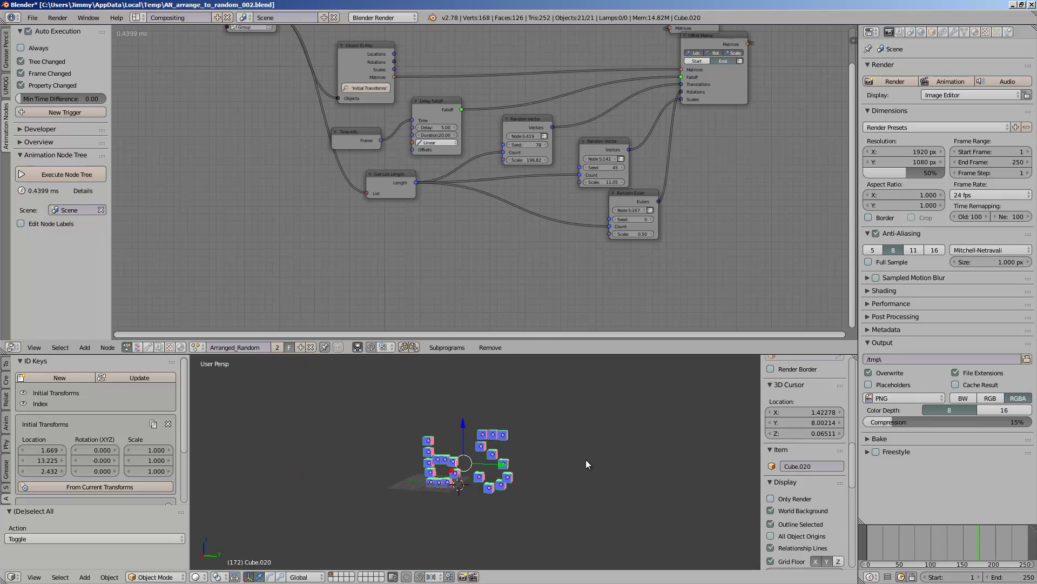
middle_click_drag(585, 459, 562, 459)
key("a")
key("a")
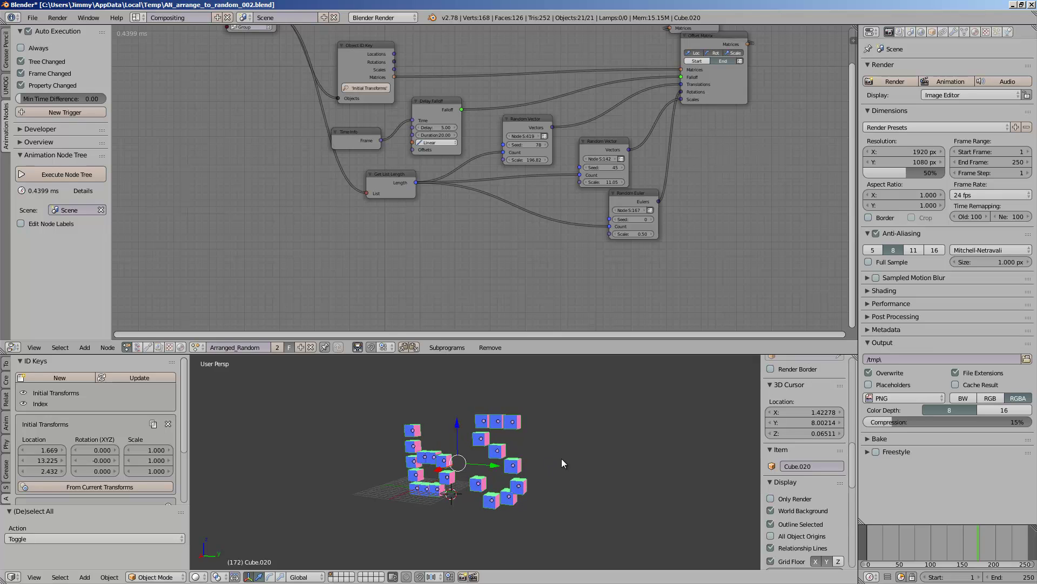
key("Delete")
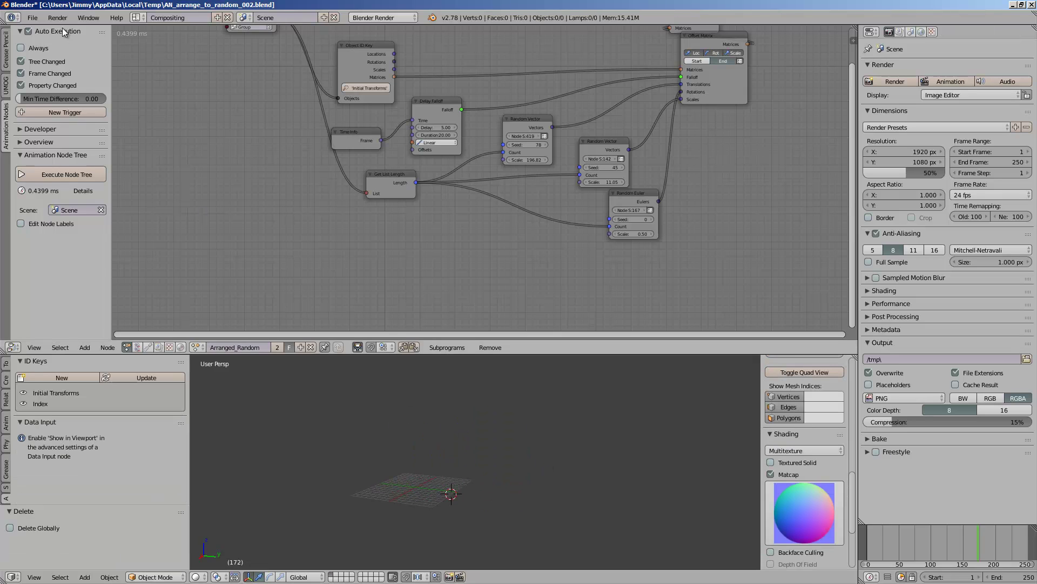
Save the file on the Desktop as AN_arrange_to_random_MK2_001.blend.
left_click(32, 17)
left_click(67, 112)
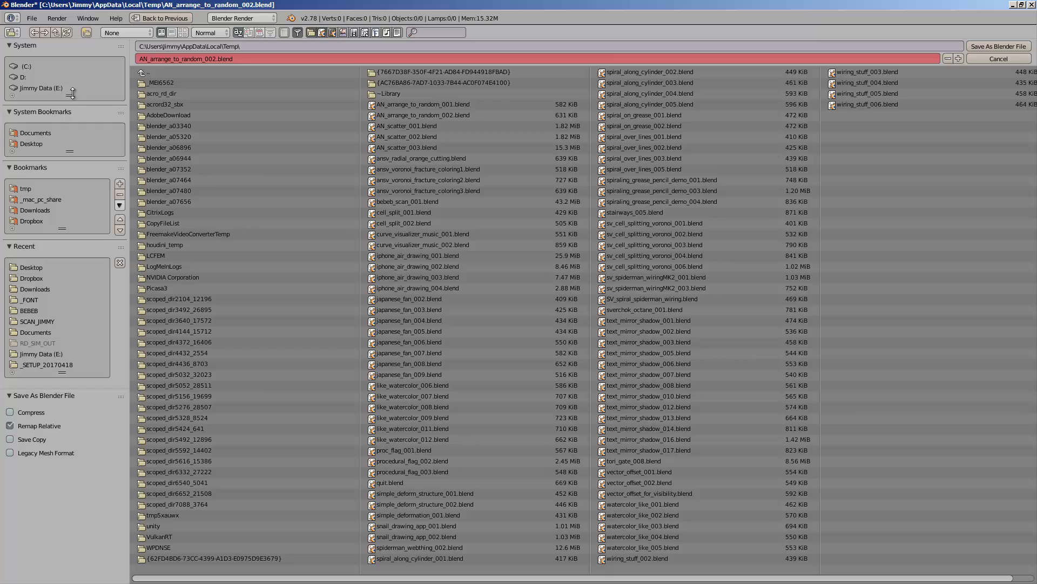
left_click(55, 145)
left_click(235, 58)
left_click(216, 58)
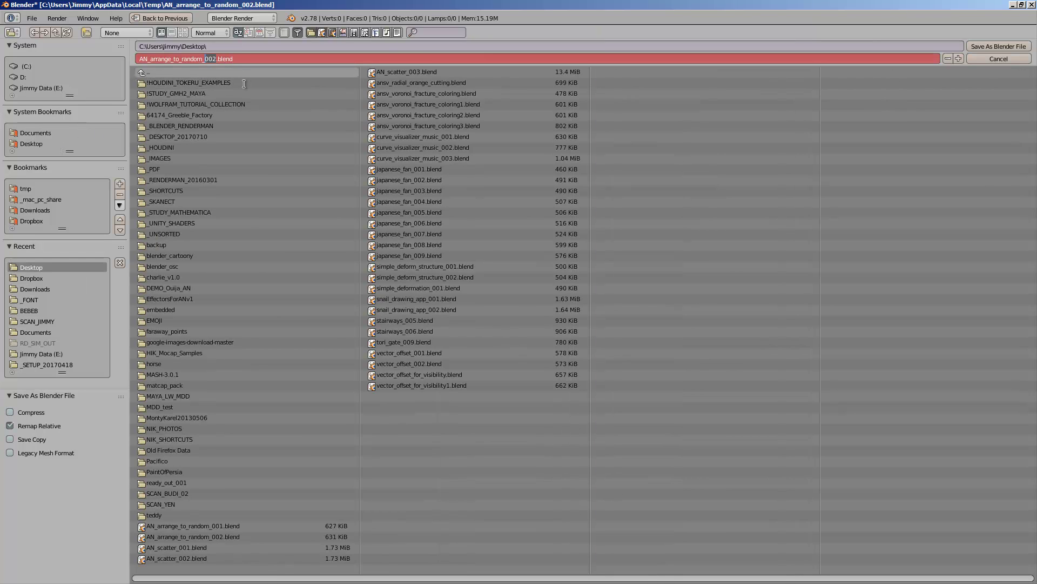
type("01")
key("Return")
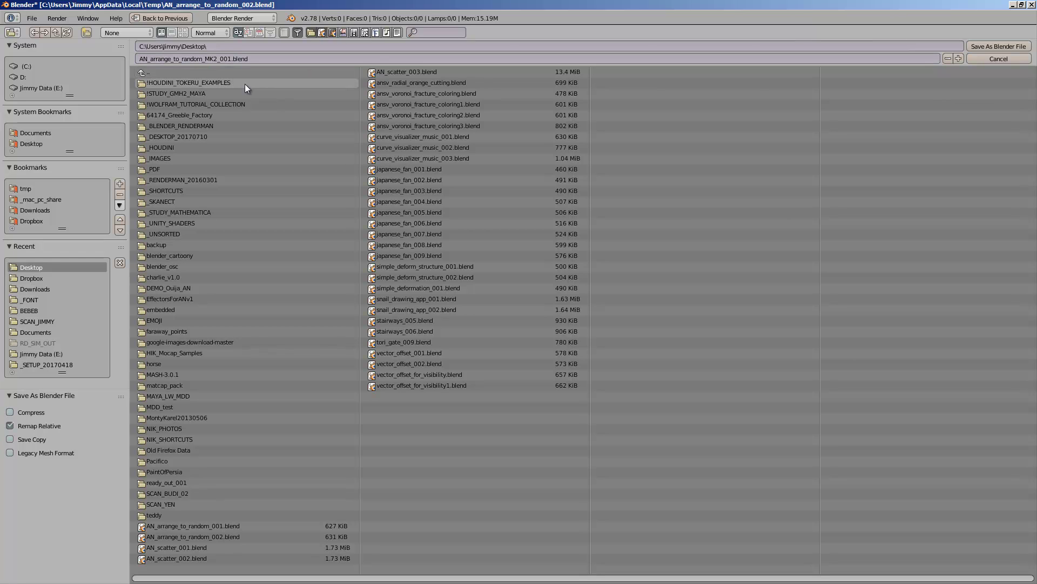
left_click(985, 46)
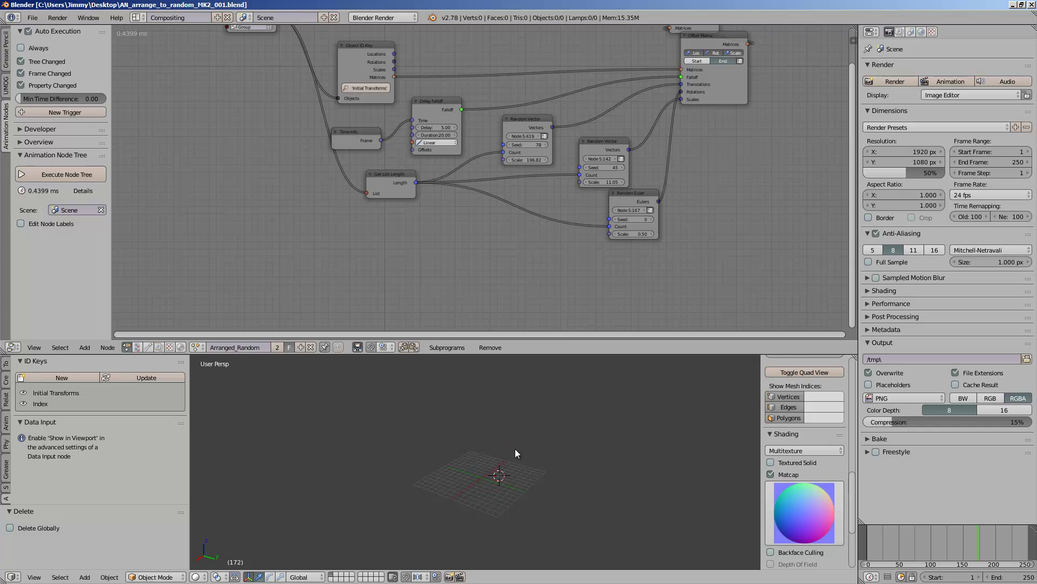
Create a new Sverchok node tree in the node editor.
left_click(138, 347)
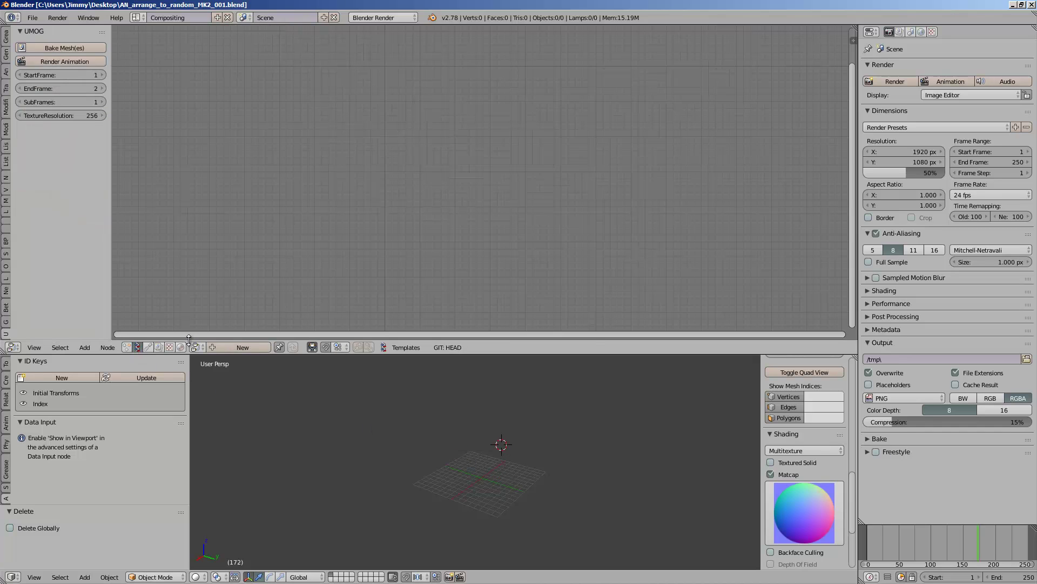
left_click(195, 347)
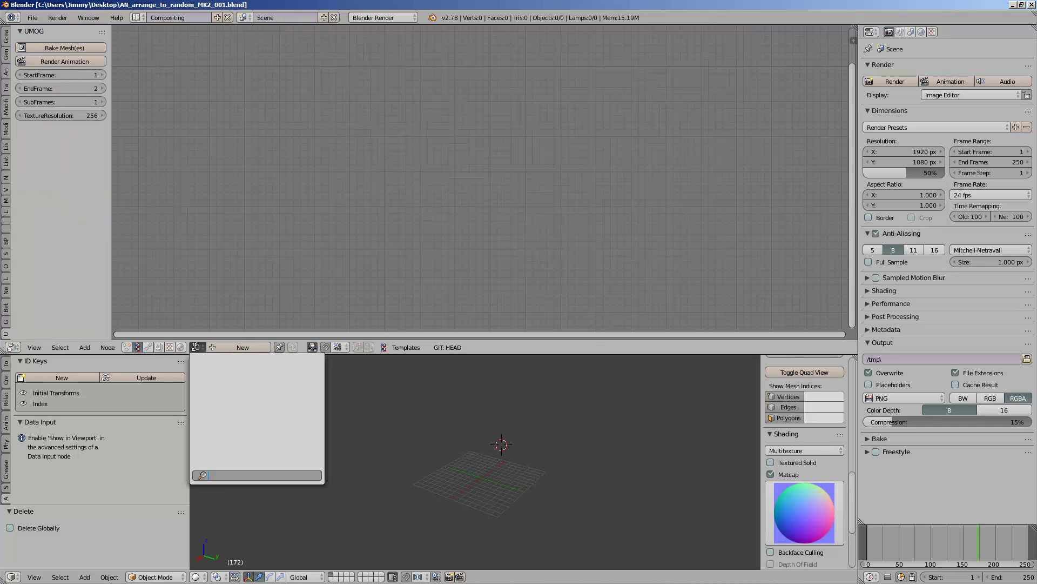
left_click(242, 347)
Add a Box node to the tree and set its size to 5.
key("alt+space")
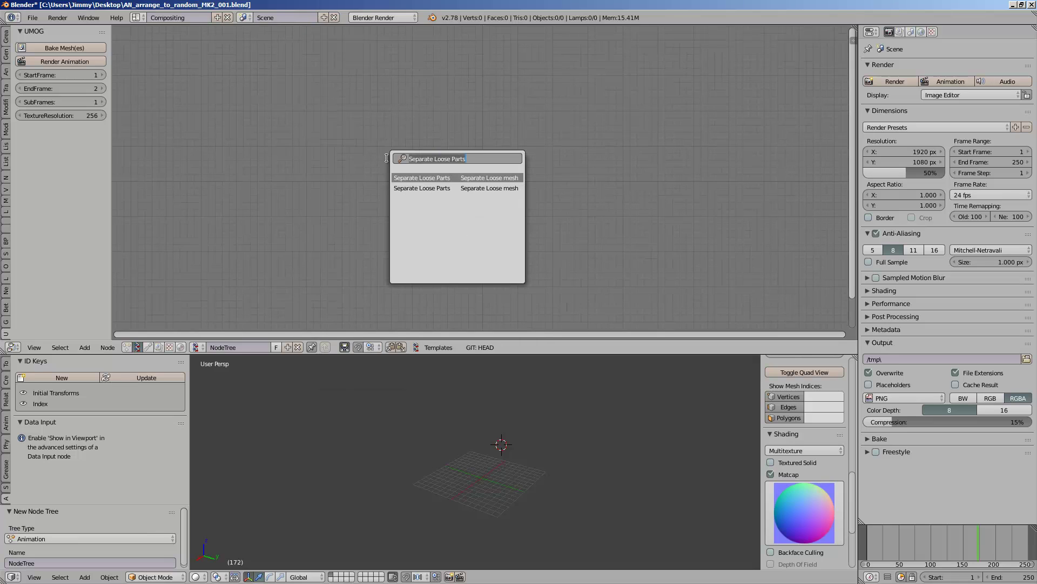
type("box")
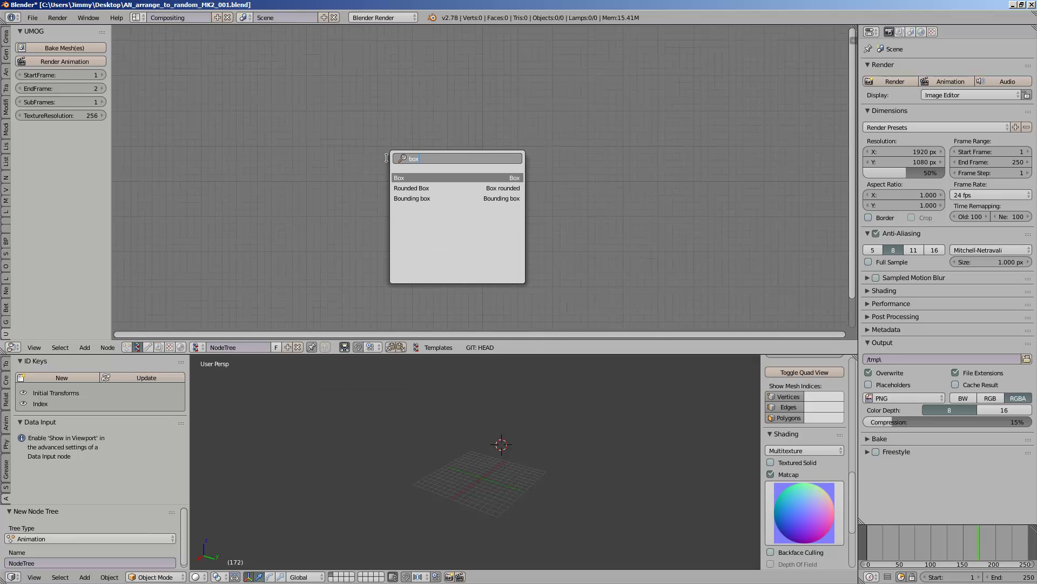
key("Return")
left_click(369, 152)
scroll(443, 170, "up", 5)
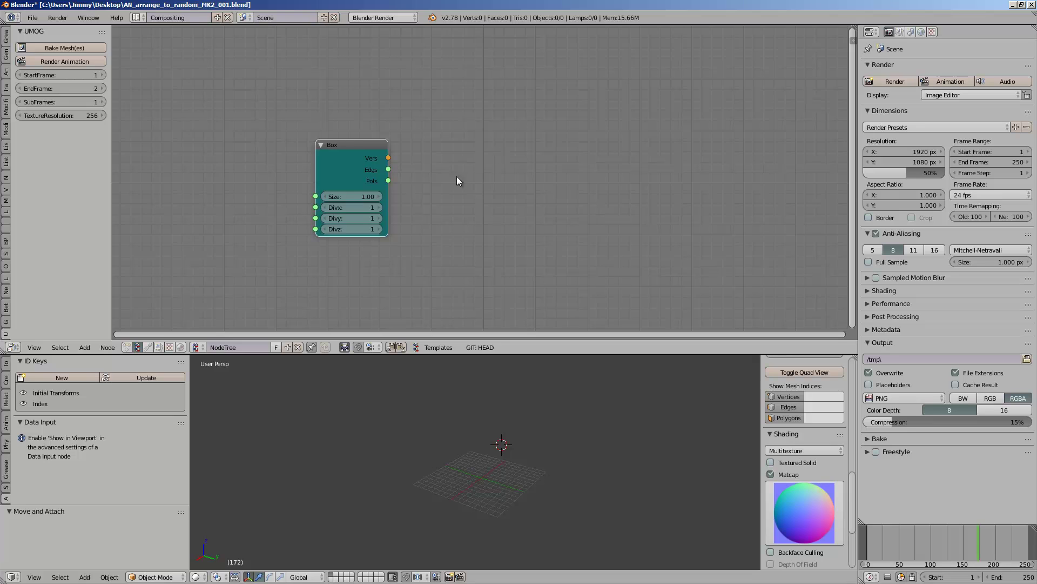
left_click(360, 197)
type("5")
key("Return")
Add a Viewer BMesh node beside the Box node.
scroll(464, 160, "up", 3)
key("alt+space")
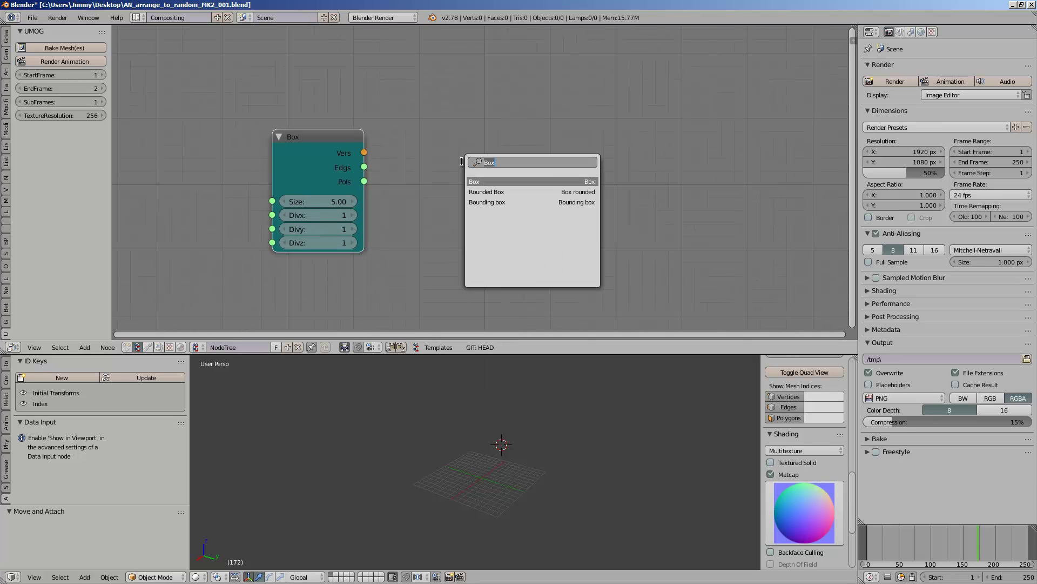
type("bmes")
key("Return")
left_click(484, 121)
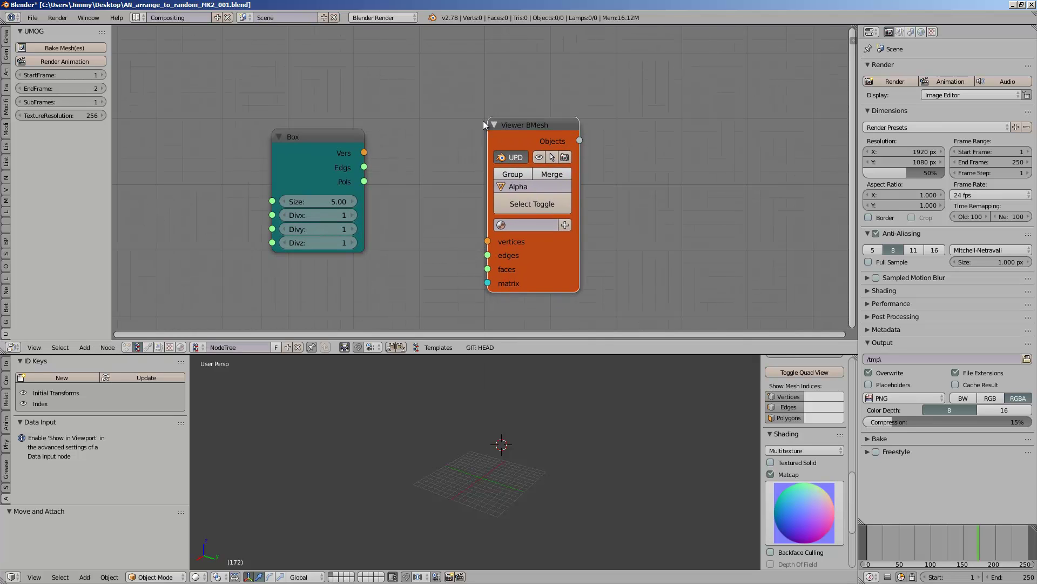
Link the Box node's Vers and Pols to the Viewer BMesh vertices and faces, and move the viewer farther from the box node.
left_click_drag(364, 153, 357, 181)
scroll(533, 468, "up", 6)
middle_click_drag(533, 468, 510, 480)
scroll(510, 480, "down", 2)
left_click_drag(546, 241, 640, 238)
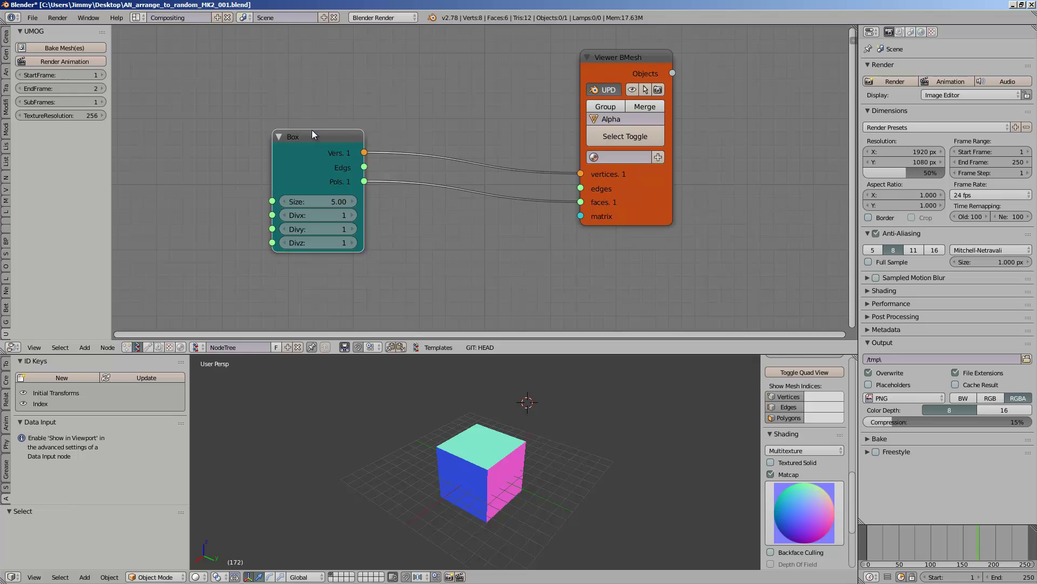
Add a Vector P Field node directly below the Box node.
middle_click_drag(350, 310, 364, 210)
key("shift+a")
left_click(366, 206)
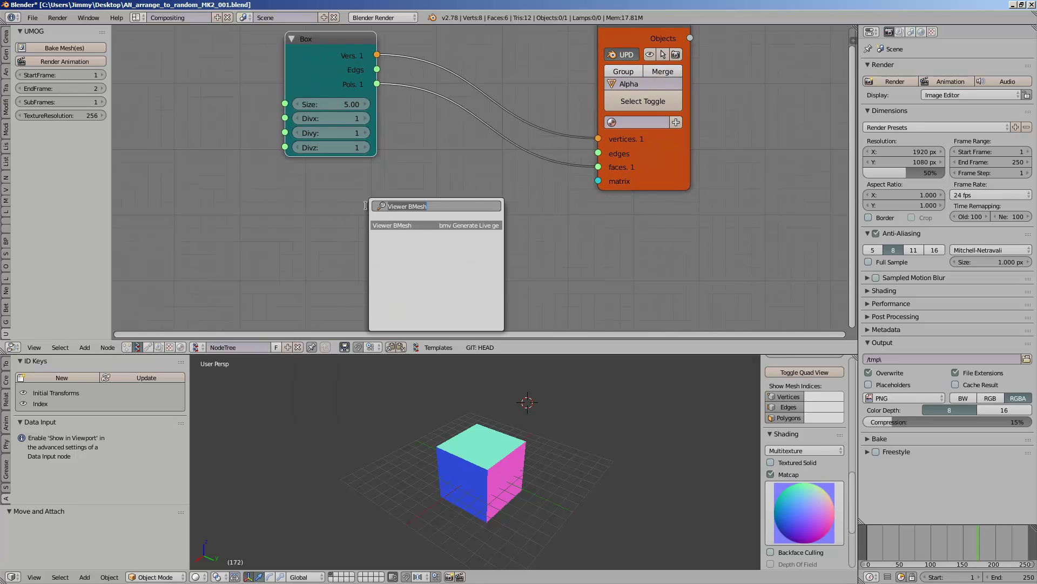
type("vector p")
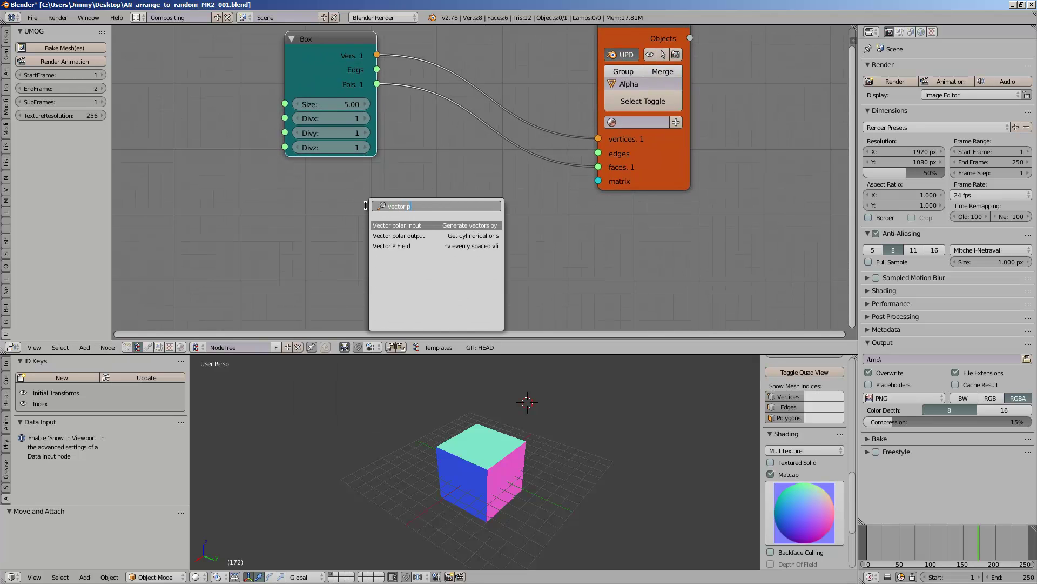
key("Down")
key("Down")
key("Return")
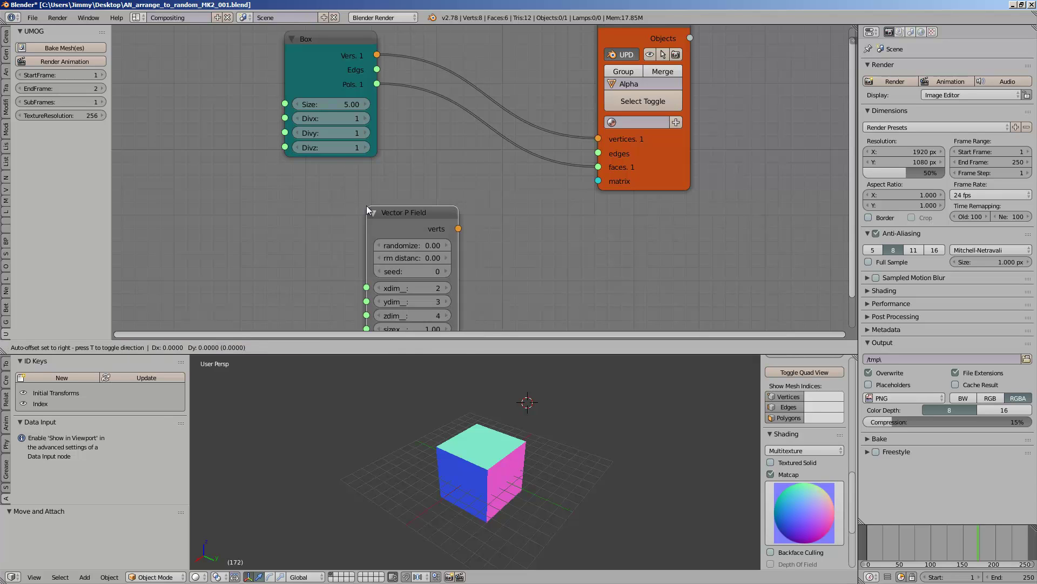
left_click(268, 153)
key("Home")
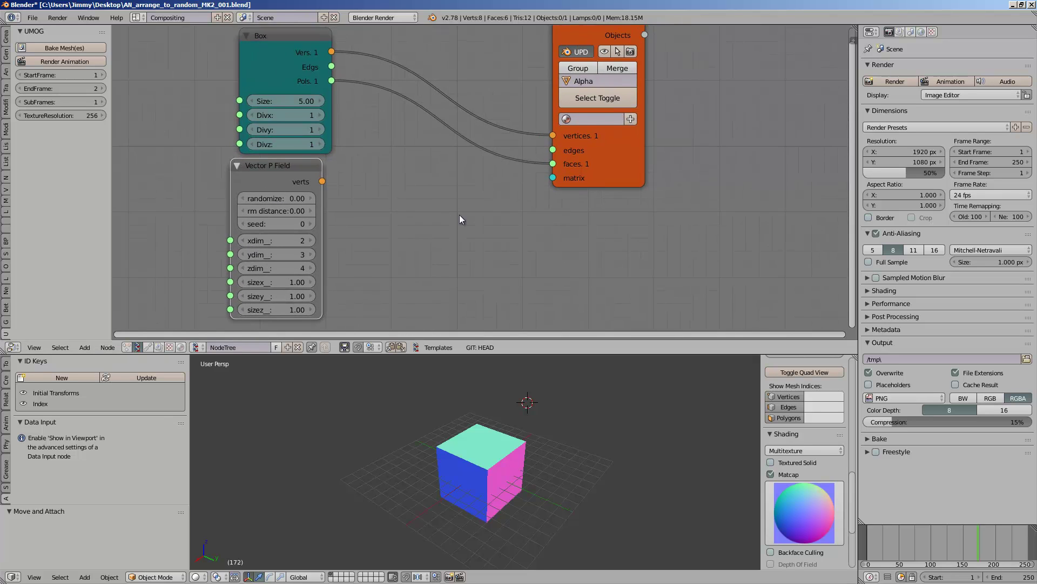
Try displaying the Vector P Field points through a duplicated Viewer BMesh node, and delete the duplicate.
left_click_drag(608, 178, 607, 149)
key("shift+d")
left_click(568, 272)
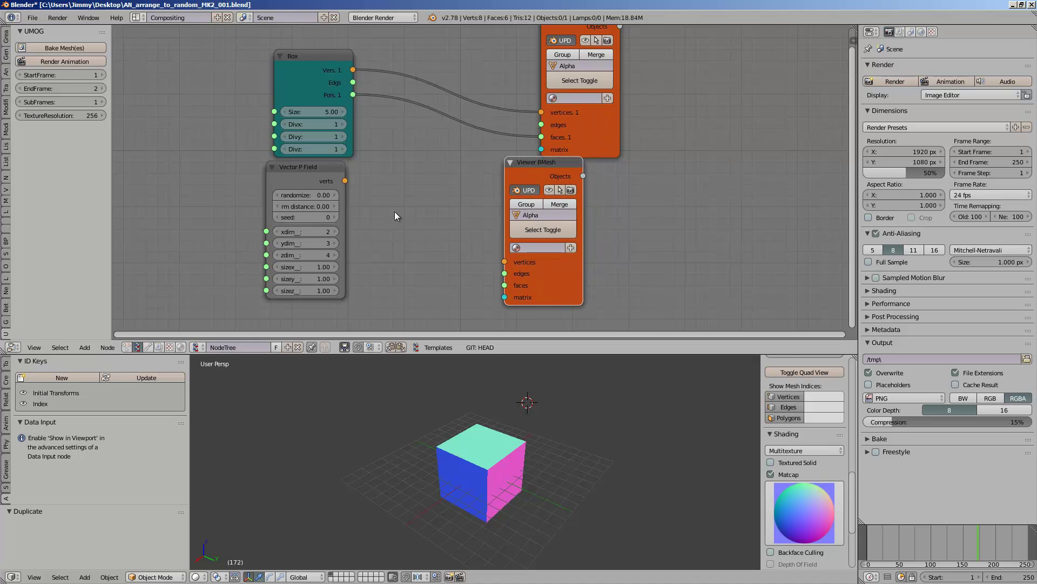
left_click_drag(345, 181, 504, 261)
scroll(551, 469, "up", 3)
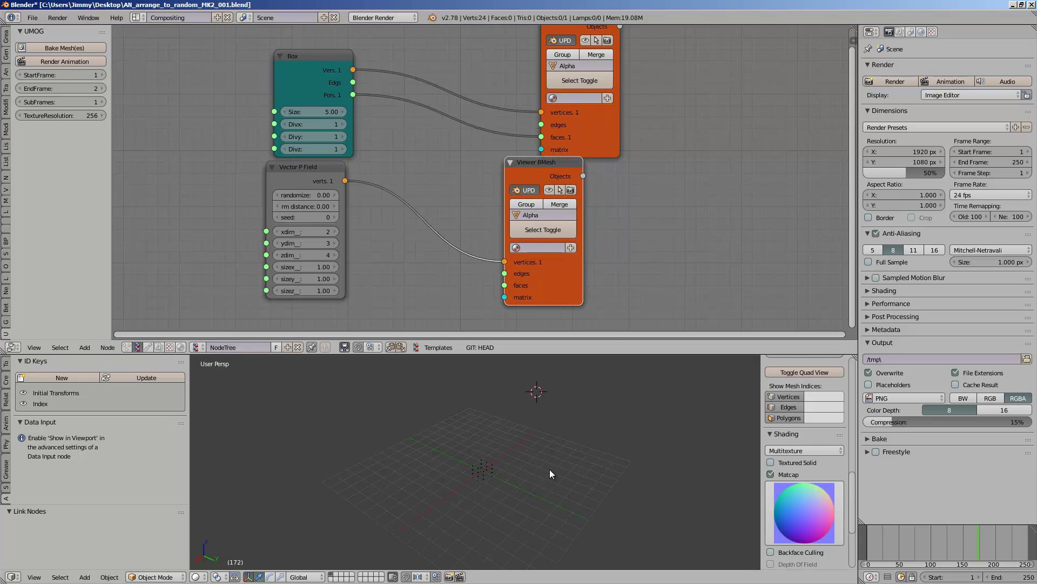
left_click_drag(524, 167, 550, 188)
key("x")
Display the Vector P Field verts through a new Viewer Draw node and switch the 3D view to wireframe.
key("shift+a")
left_click(492, 190)
type("viewr")
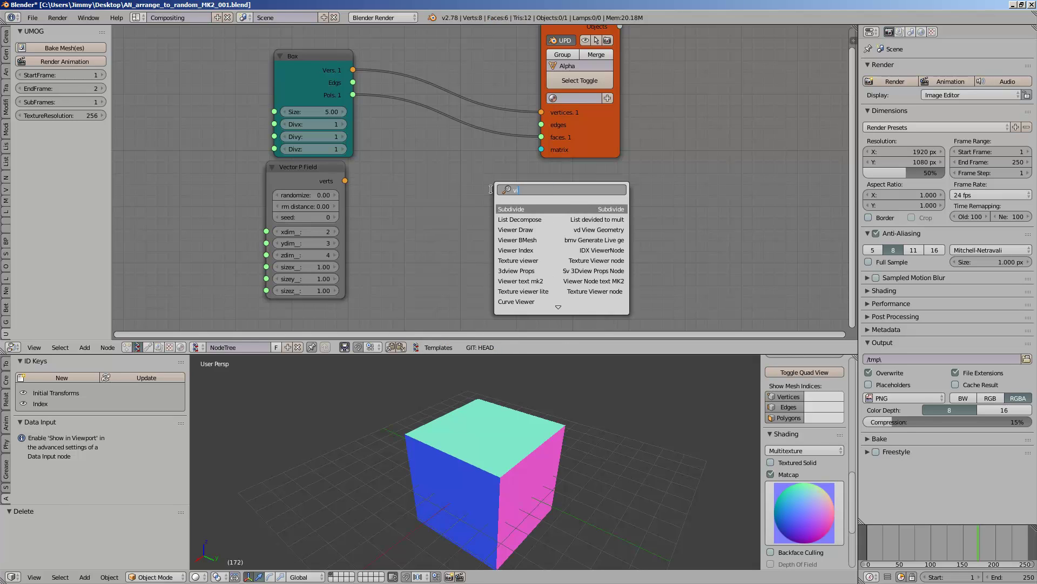
key("Return")
left_click(492, 189)
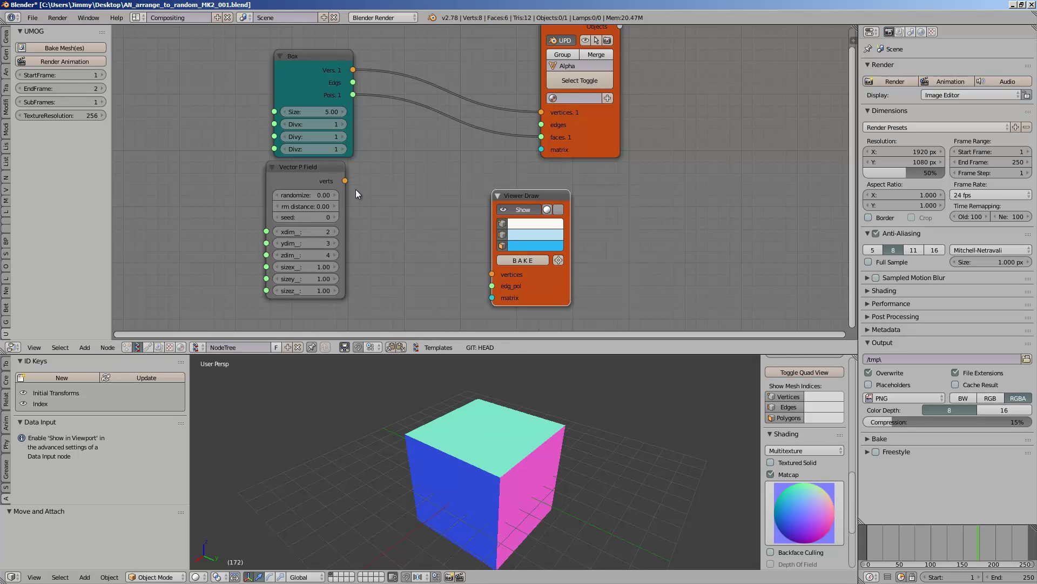
left_click_drag(346, 182, 492, 274)
key("z")
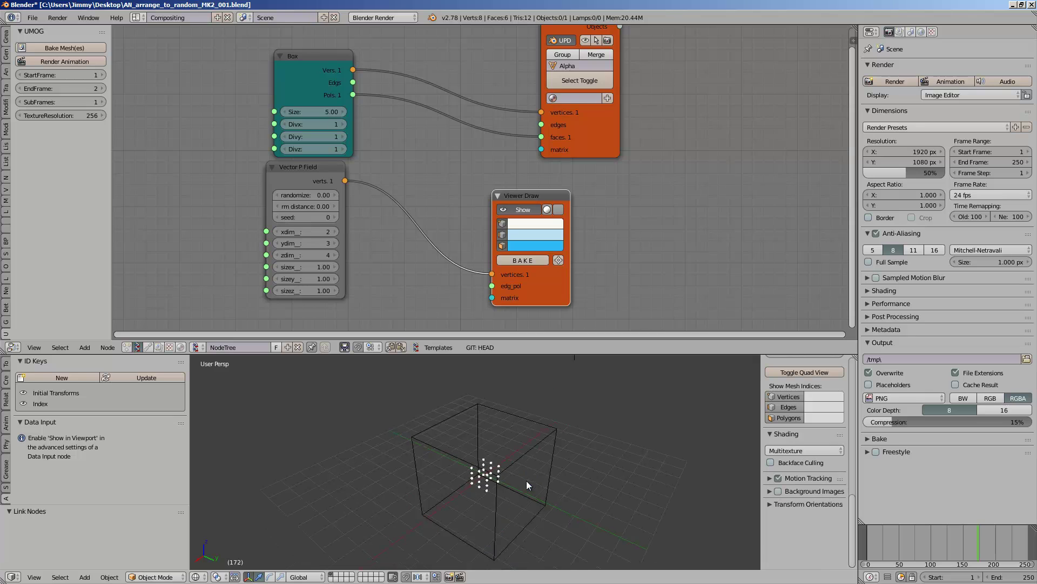
Set the Vector P Field node's xdim, ydim and zdim to 4.
scroll(527, 481, "up", 1)
middle_click_drag(506, 471, 475, 502)
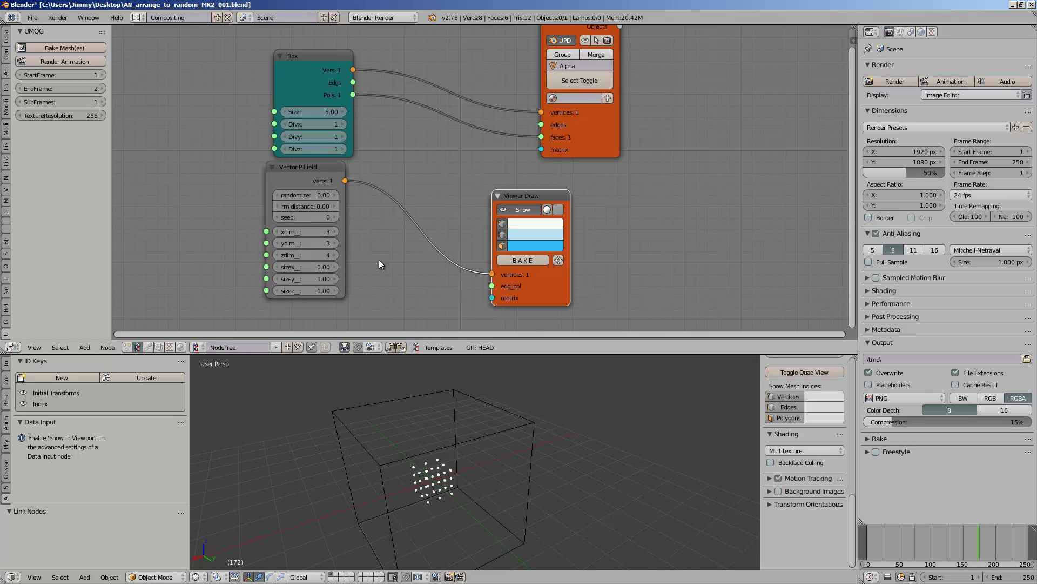
left_click(330, 231)
left_click_drag(329, 232, 330, 254)
type("4")
key("Return")
middle_click_drag(505, 385, 510, 468)
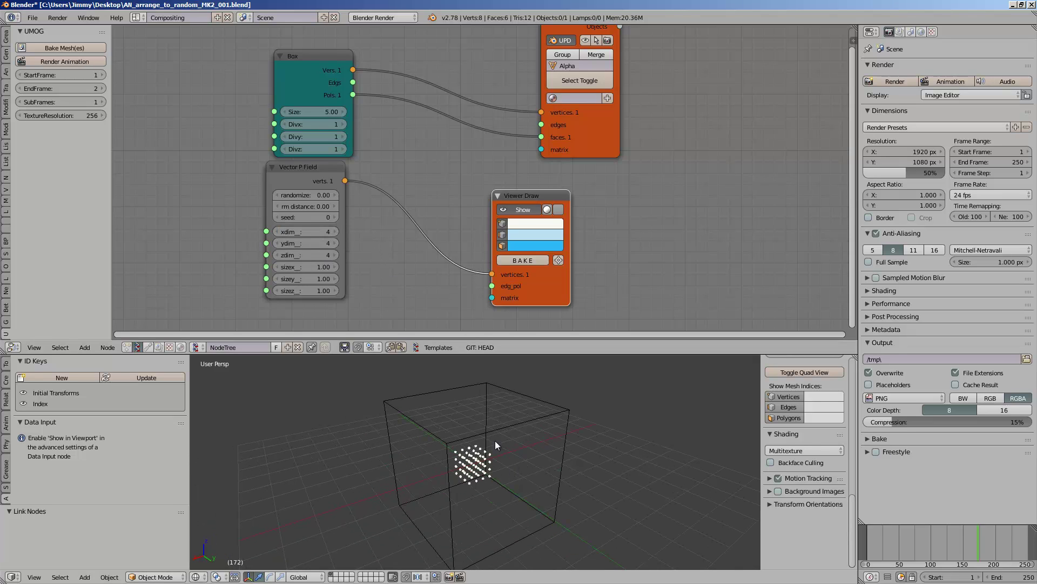
Select the box object in the 3D view, shift the Box and Viewer Draw nodes further apart, and save the file.
right_click(416, 415)
left_click_drag(301, 64, 309, 63)
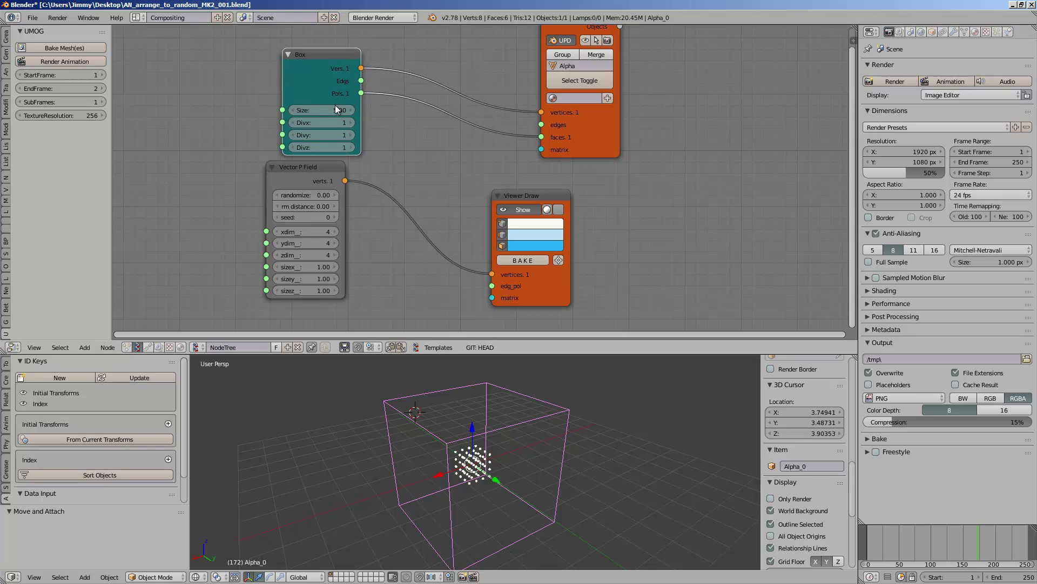
middle_click_drag(463, 436, 488, 462)
key("ctrl+s")
left_click(487, 461)
left_click_drag(552, 271, 614, 262)
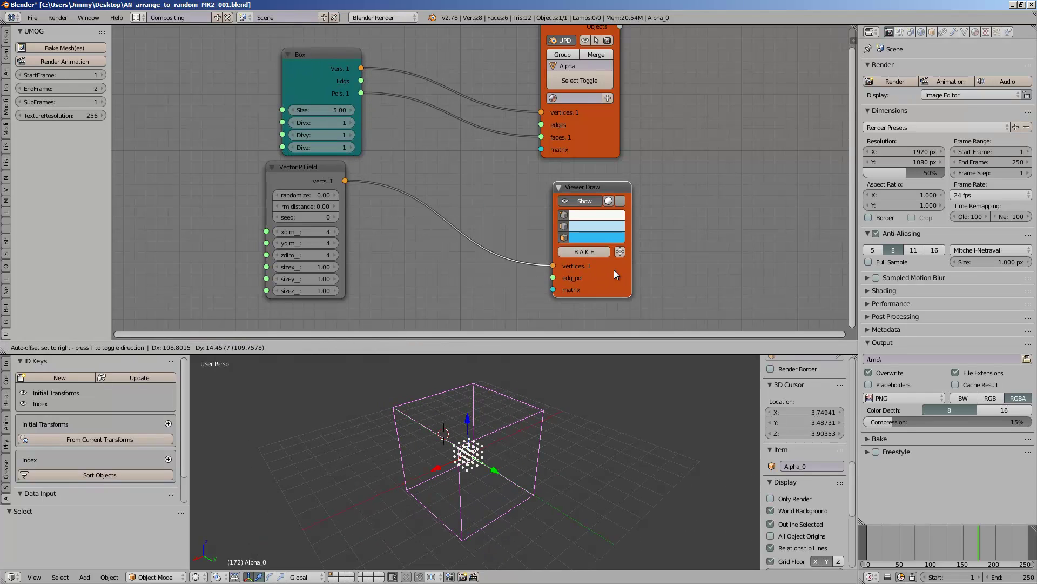
Set the Vector P Field node's sizex, sizey and sizez to 4 after trying 5, and save the file.
left_click_drag(323, 266, 321, 290)
type("5")
key("Return")
type("4")
key("Return")
key("ctrl+s")
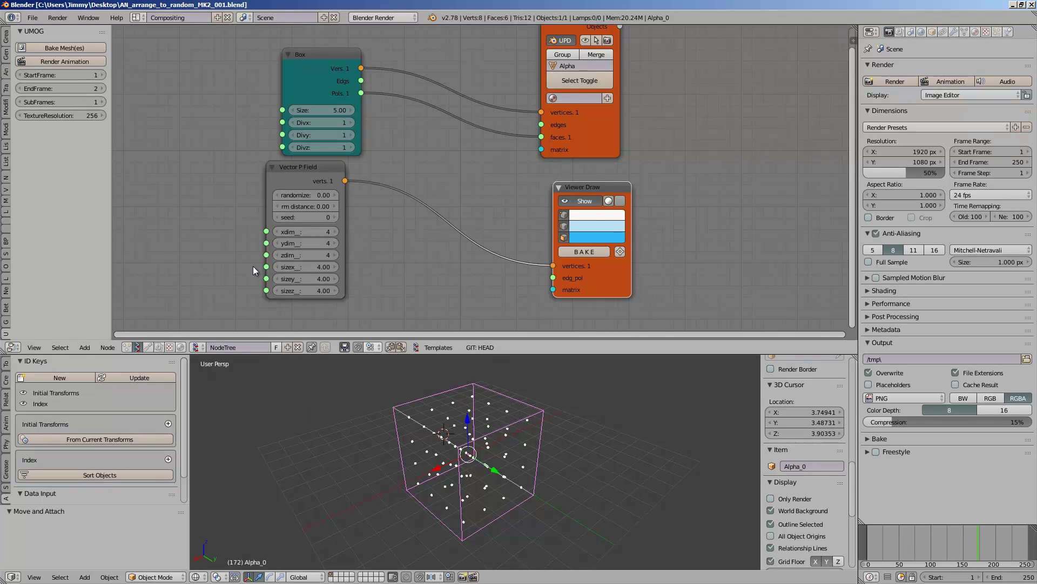
Move both viewer nodes farther out and add a Scripted Node Lite node in the space before them.
right_click_drag(588, 200, 617, 215)
right_click_drag(603, 149, 662, 131)
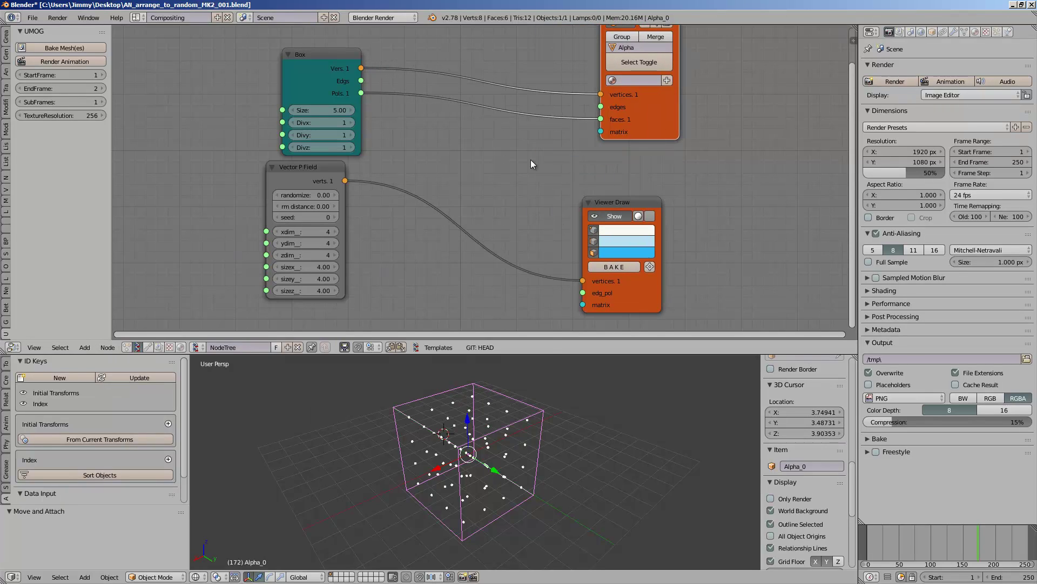
key("shift+a")
left_click(530, 160)
type("scrip")
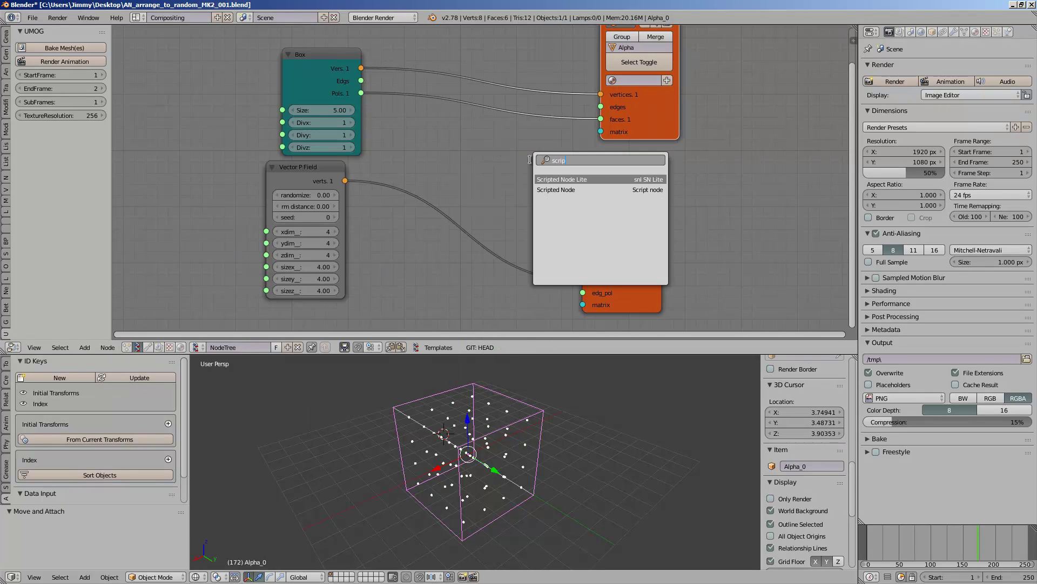
key("Return")
left_click(479, 151)
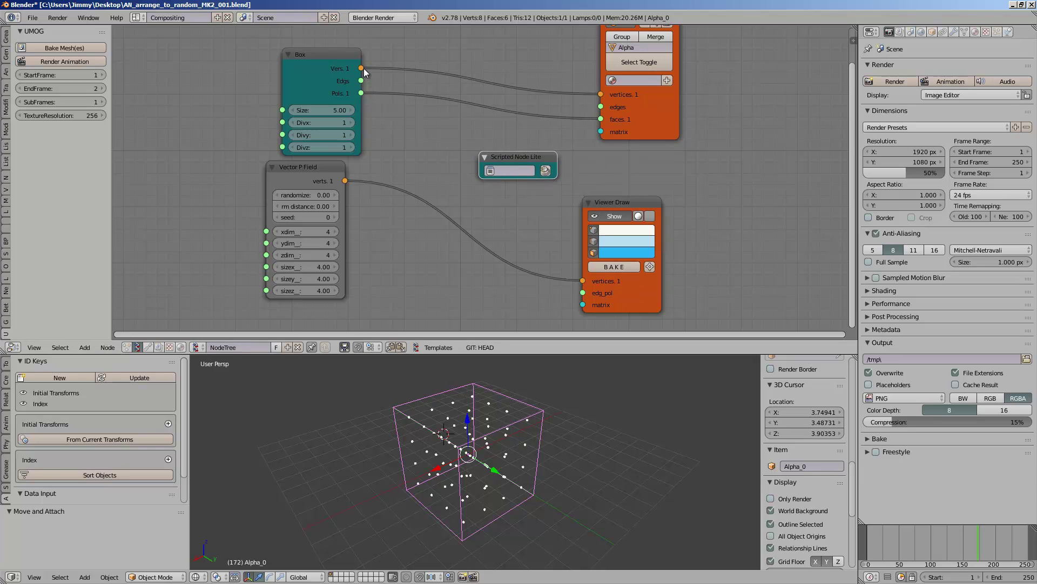
Load the Voronoi 3D template into the Scripted Node Lite node.
left_click(852, 42)
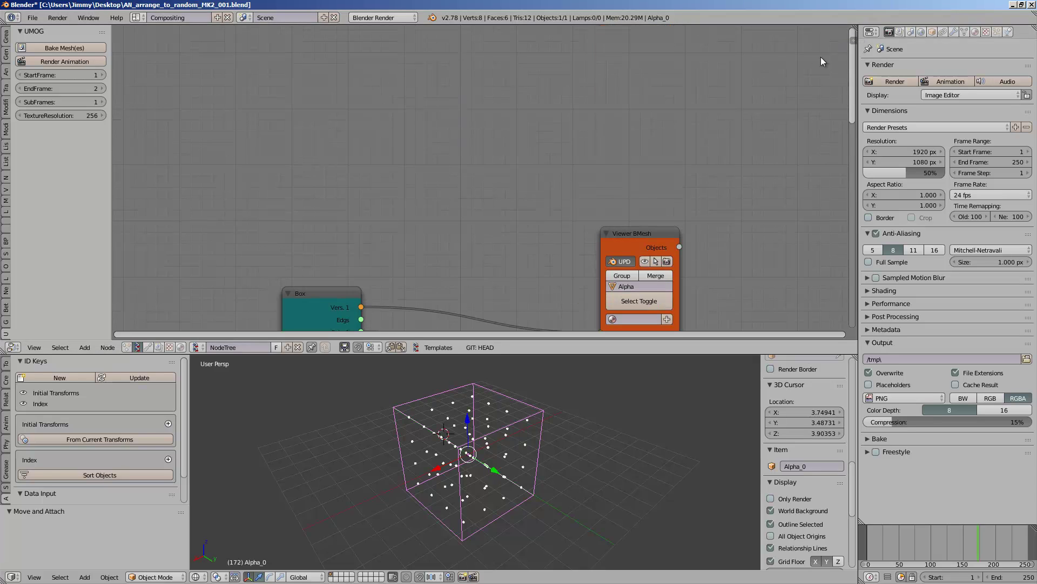
middle_click_drag(670, 200, 651, 6)
left_click(511, 203)
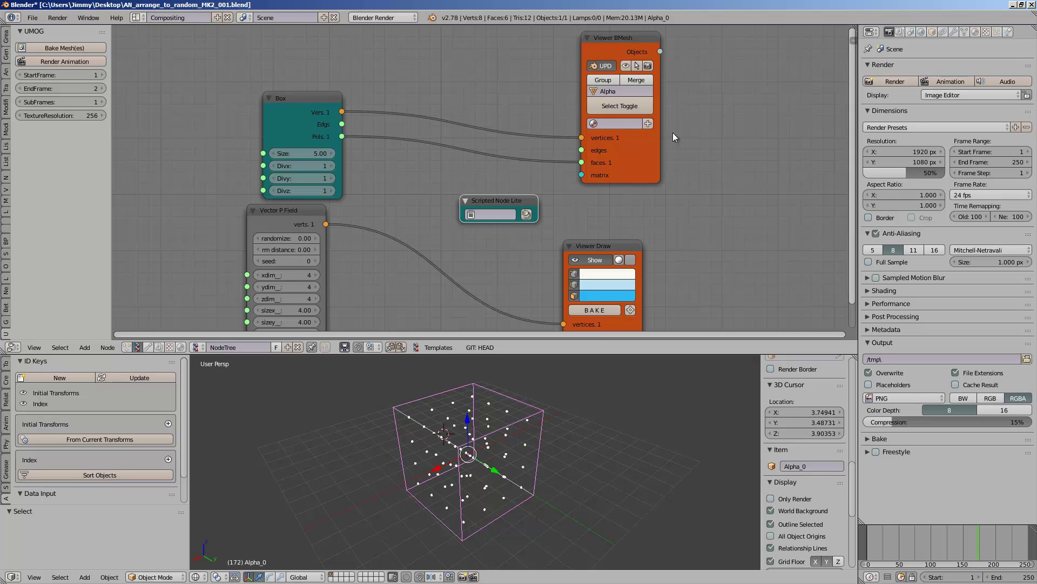
left_click(853, 40)
left_click(813, 147)
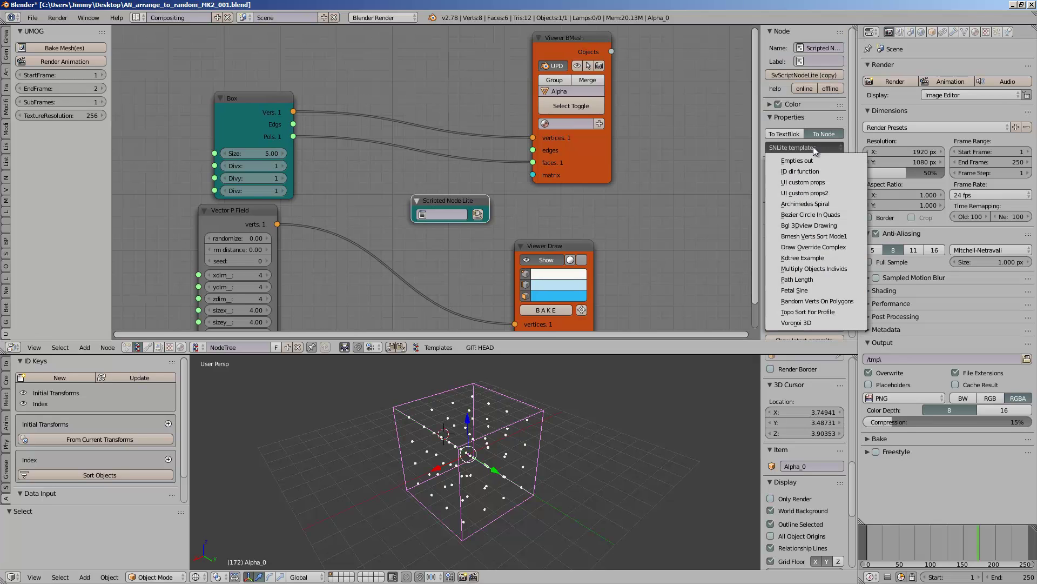
left_click(797, 323)
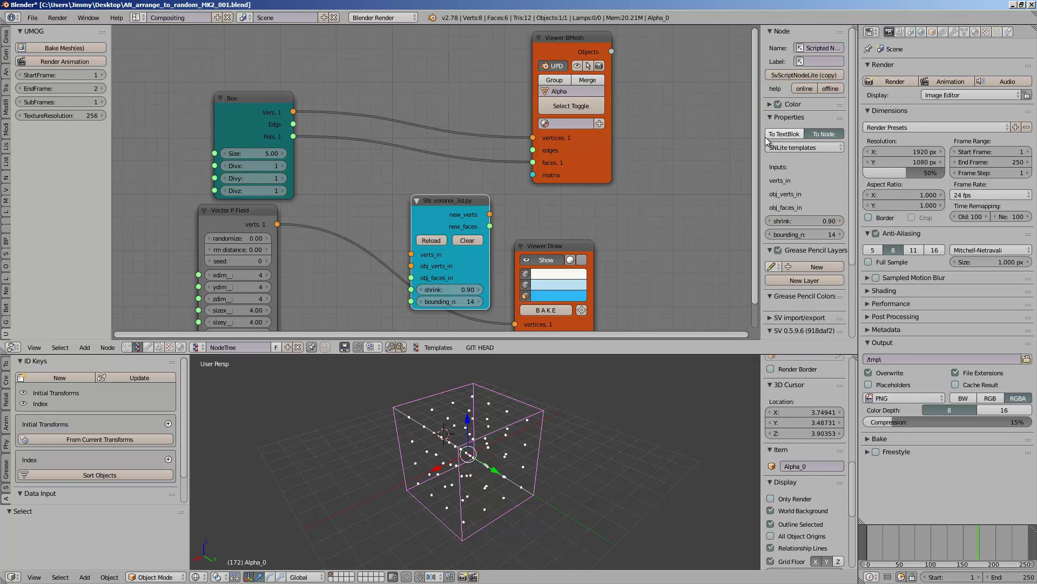
key("n")
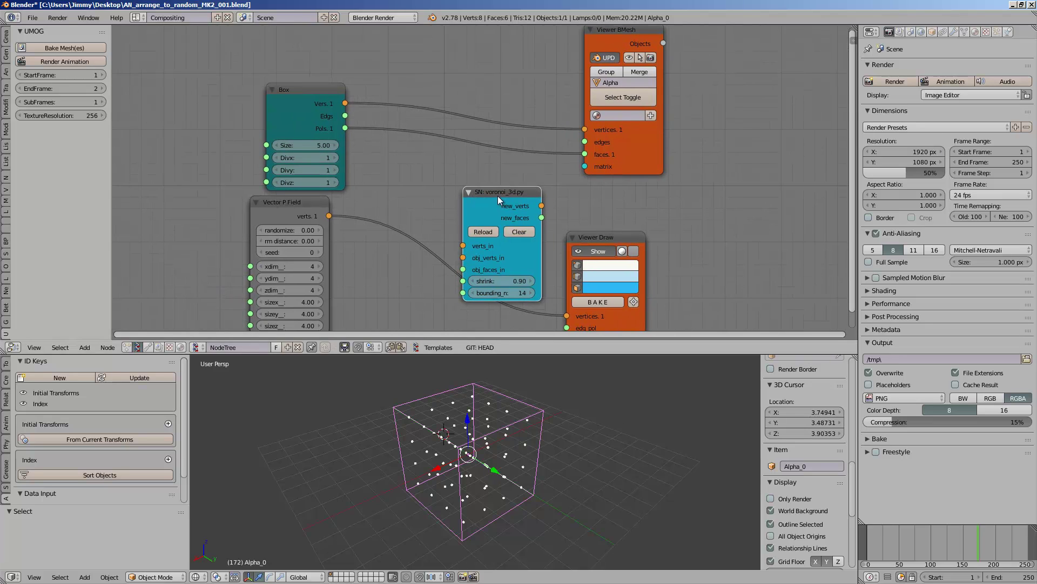
Link the Box and Vector P Field outputs into the Voronoi node, feed its new verts and faces to Viewer BMesh, switch to solid shading, and save.
left_click_drag(497, 196, 514, 175)
left_click_drag(330, 216, 480, 248)
left_click_drag(559, 186, 585, 130)
left_click_drag(517, 188, 490, 109)
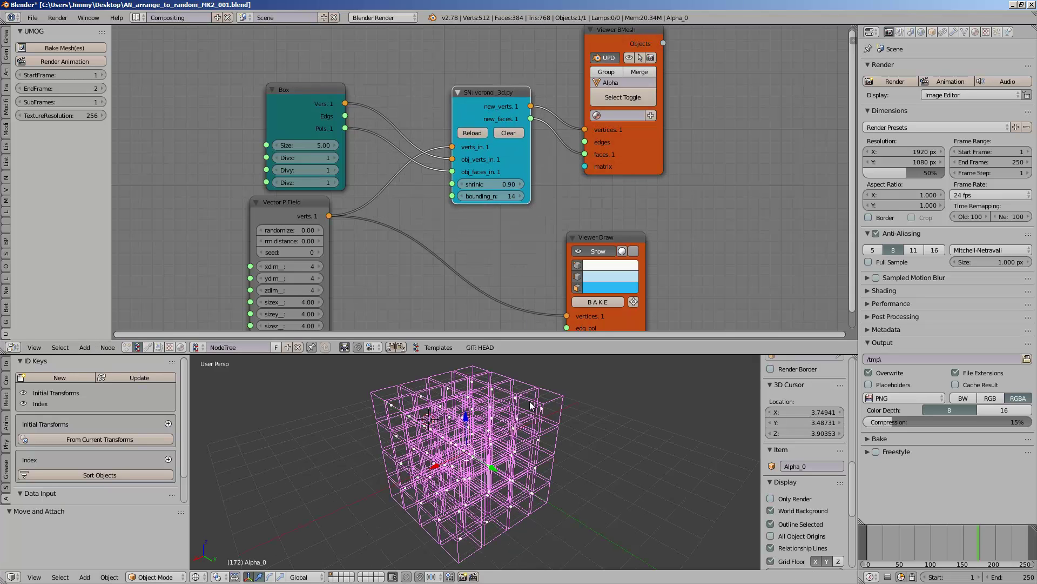
key("z")
key("ctrl+s")
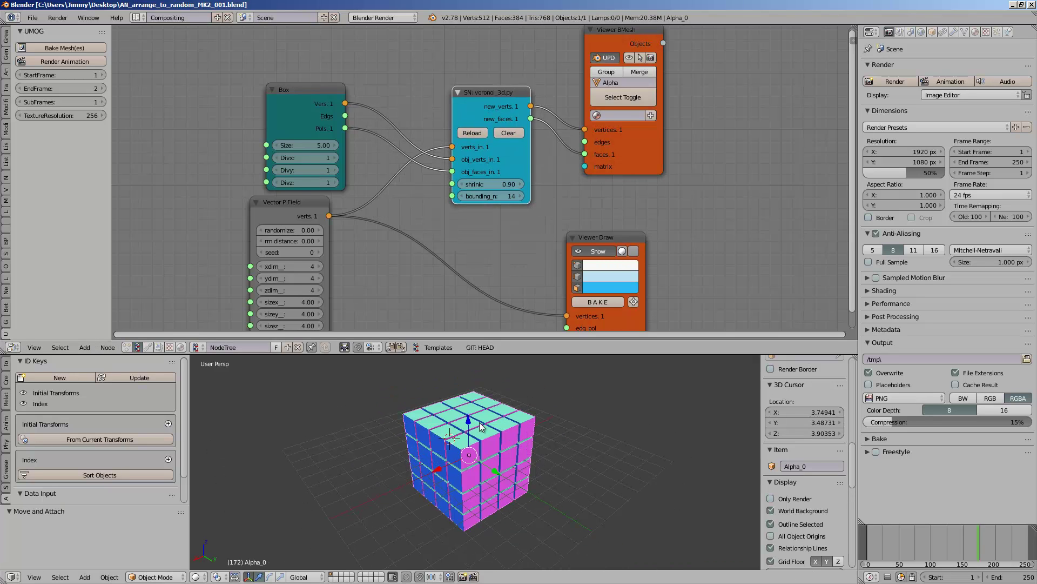
Try a Vector P Field size of 2 on all three axes, and set the sizes back to 4.
middle_click_drag(345, 286, 357, 238)
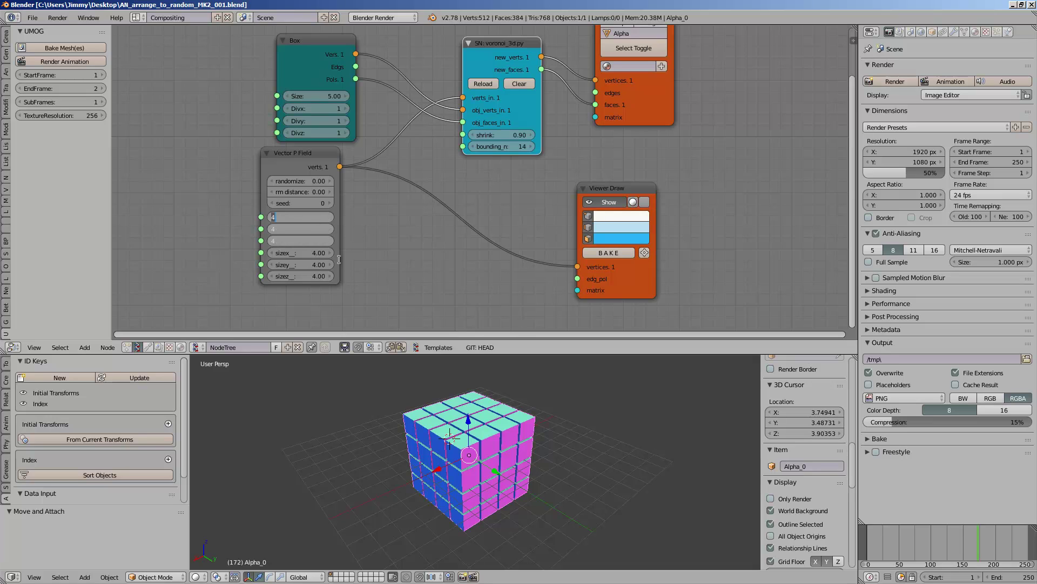
key("Return")
left_click_drag(318, 253, 321, 276)
type("2")
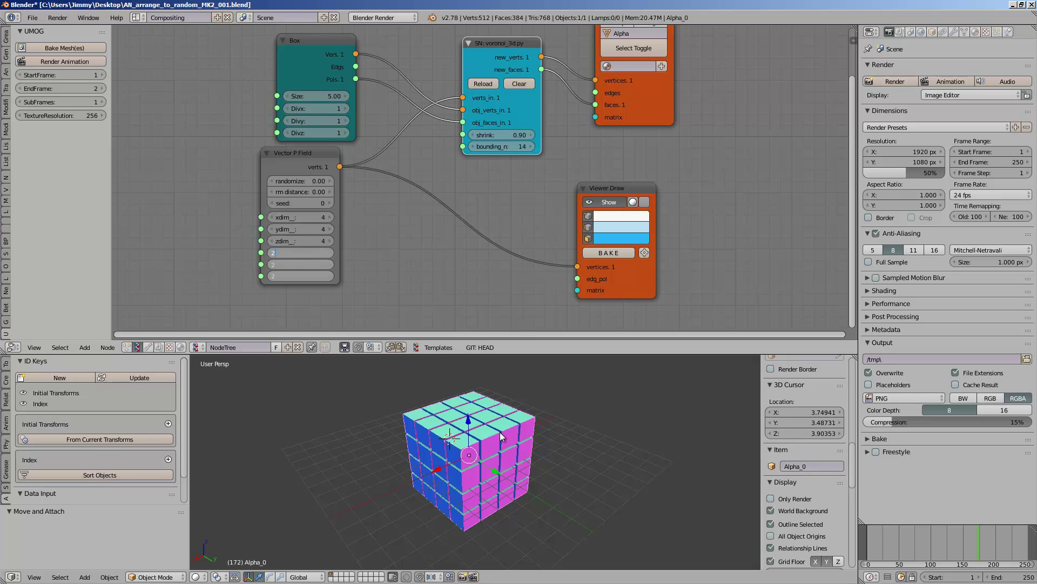
key("Return")
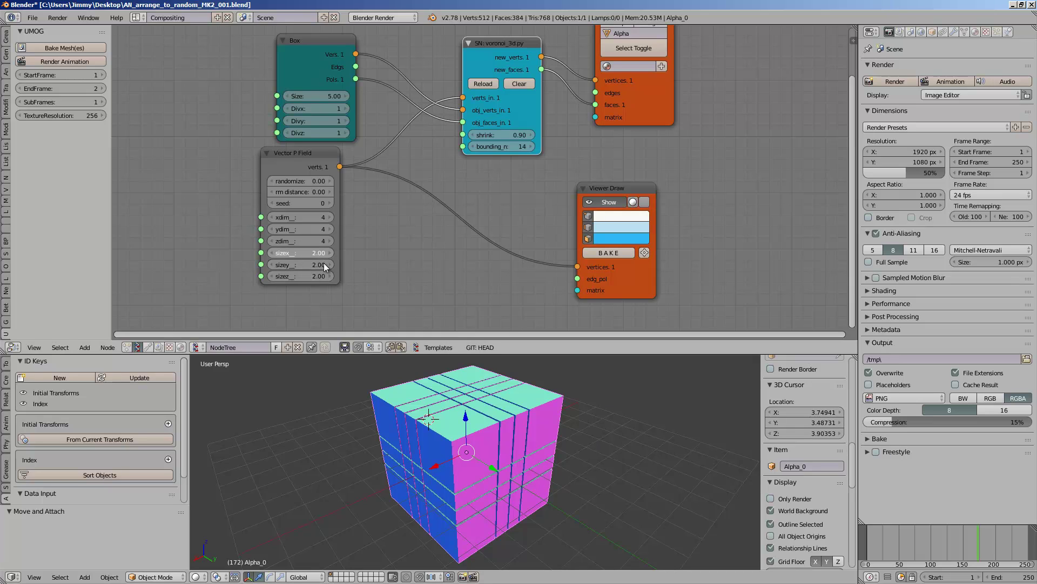
left_click_drag(324, 263, 316, 286)
type("4")
key("Return")
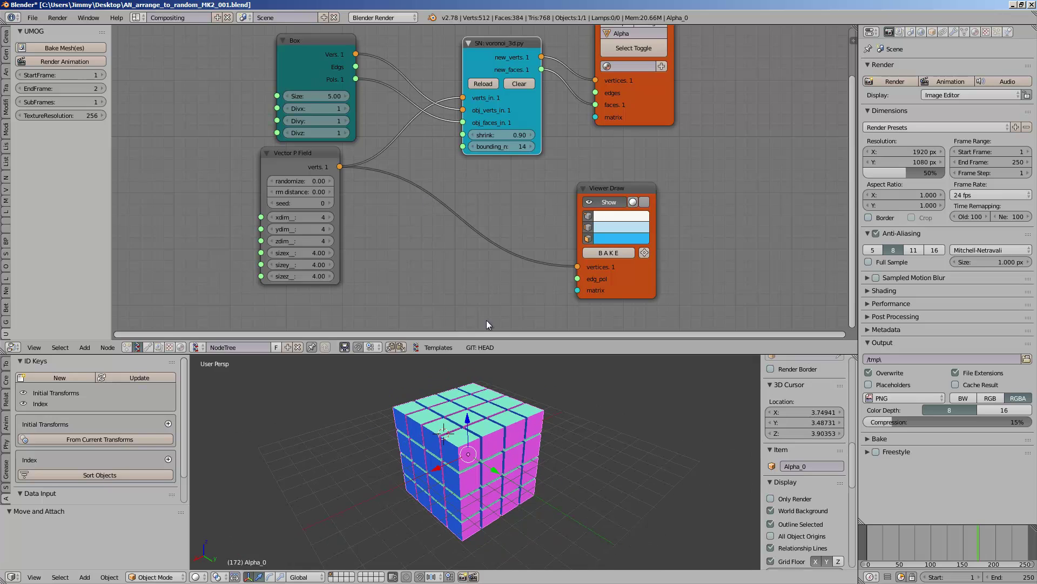
Move the Box node farther from the Voronoi node and save the file.
left_click_drag(302, 50, 279, 41)
middle_click_drag(319, 89, 317, 116)
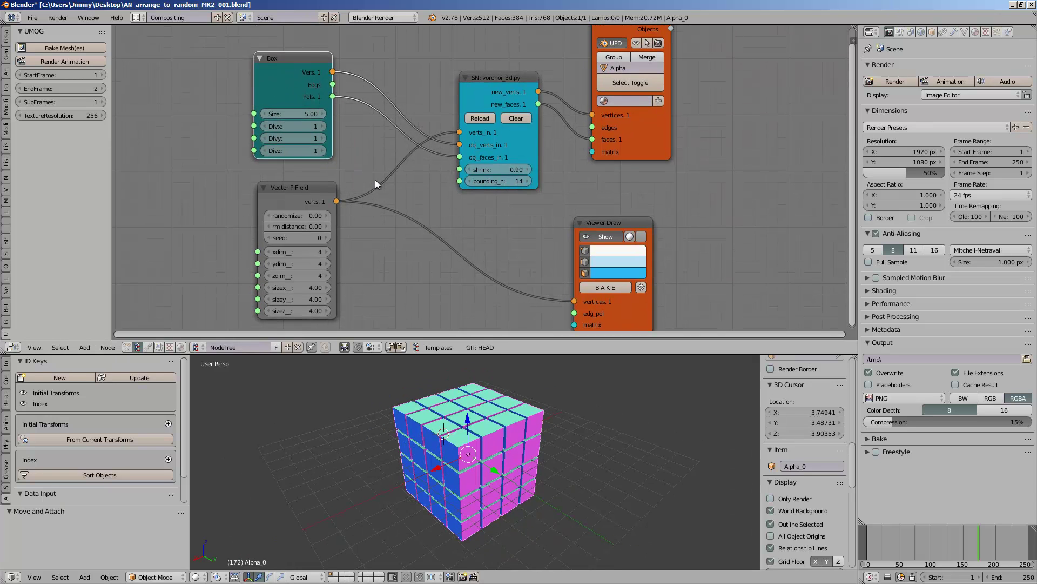
middle_click_drag(361, 381, 391, 393)
key("ctrl+s")
left_click(498, 469)
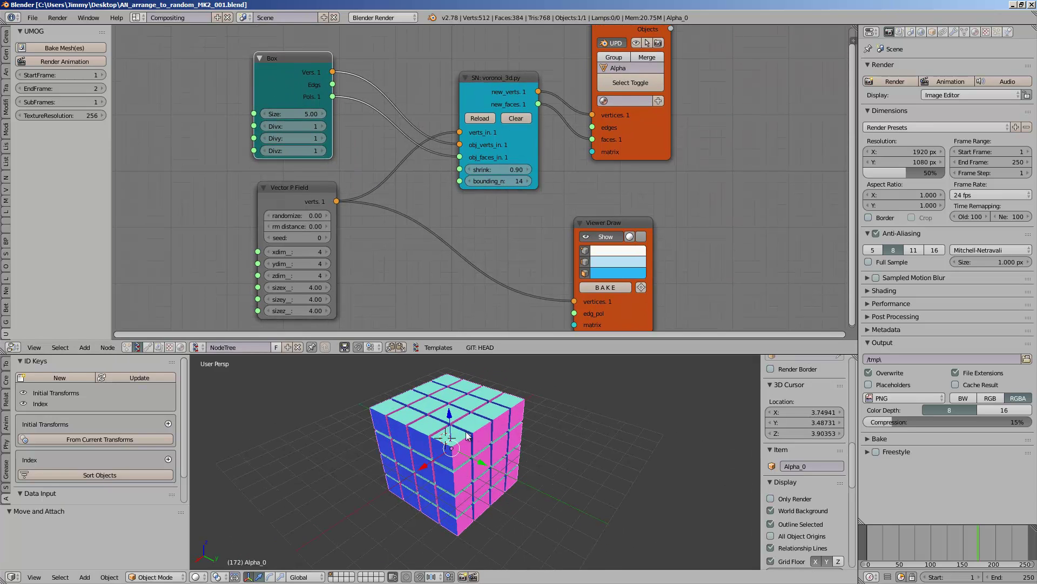
Try a randomize value of 1.11 on the Vector P Field node, and undo it.
middle_click_drag(410, 286, 411, 269)
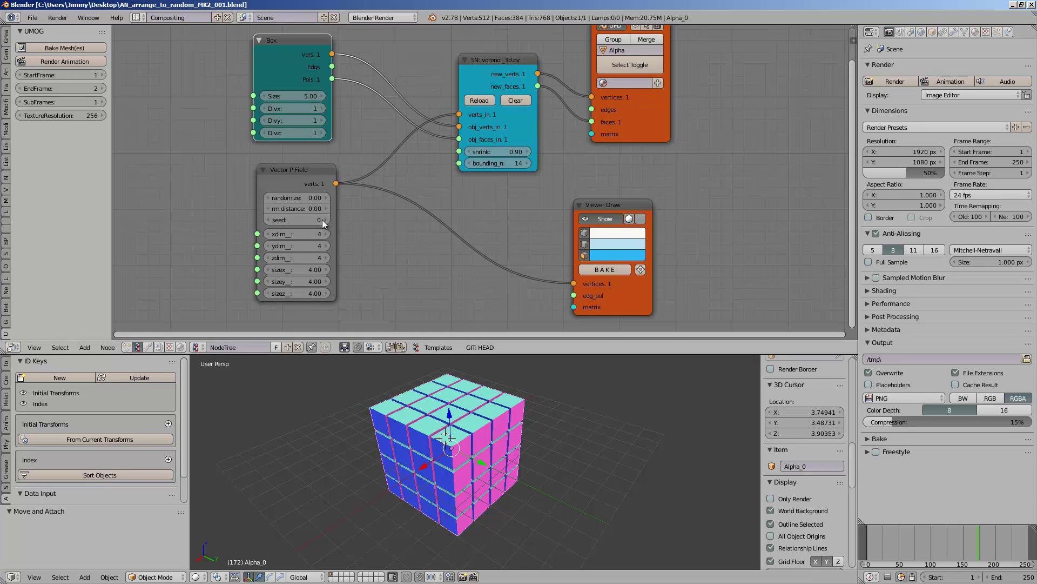
left_click_drag(319, 198, 341, 196)
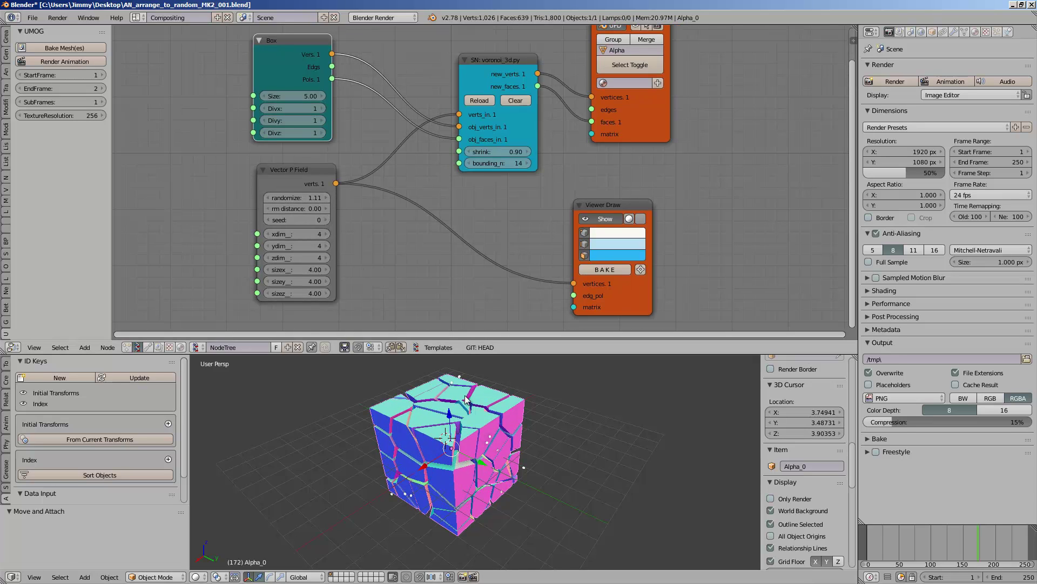
key("ctrl+z")
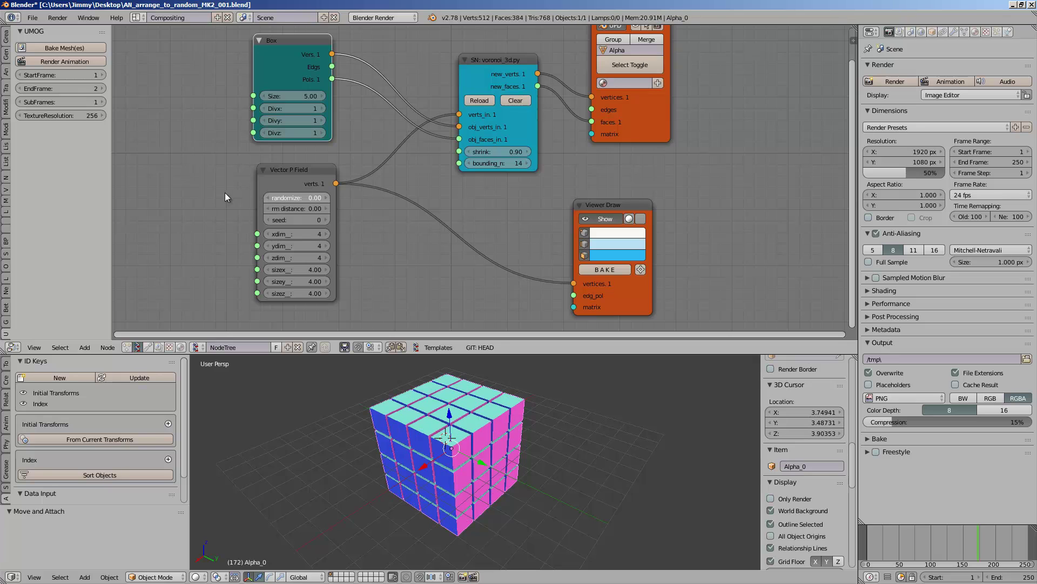
Deselect the Voronoi cube in the 3D view and shift the Vector P Field and Box nodes away from the Voronoi node.
middle_click_drag(529, 513, 516, 452)
left_click_drag(277, 175, 264, 173)
scroll(427, 285, "down", 1)
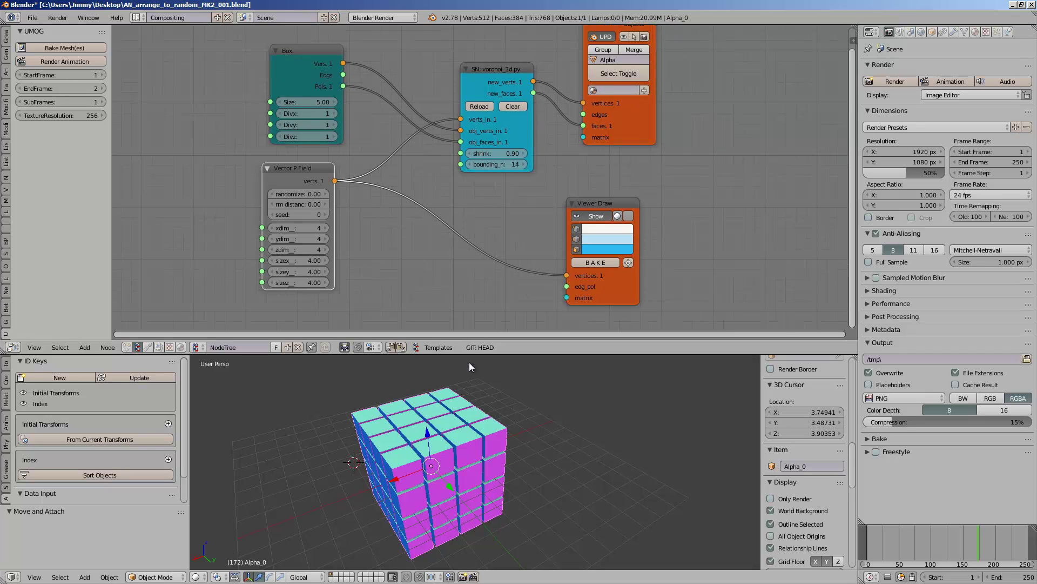
middle_click_drag(482, 421, 600, 416)
key("a")
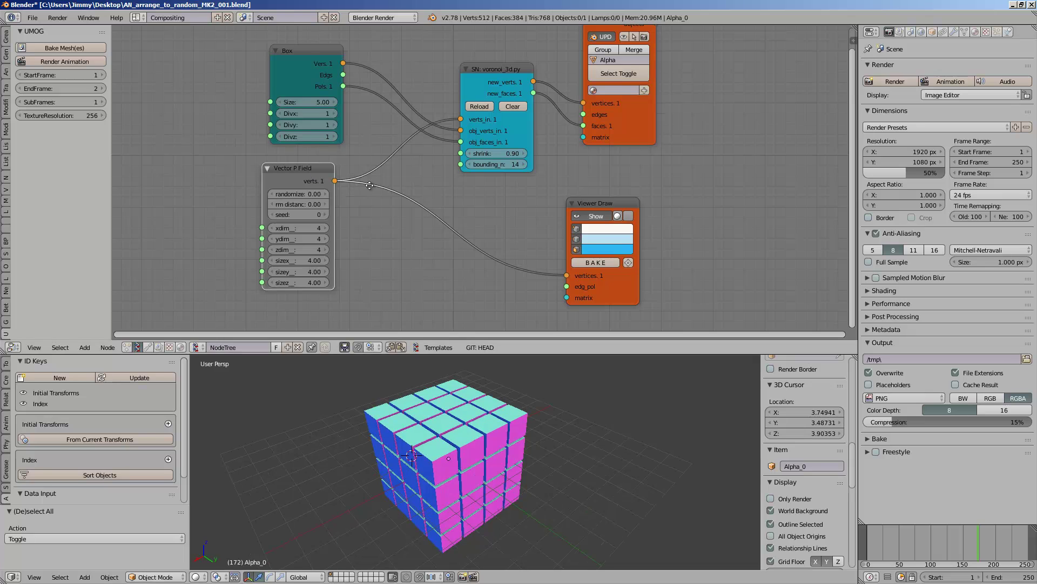
middle_click_drag(273, 73, 270, 75)
left_click_drag(304, 68, 286, 71)
middle_click_drag(532, 95, 518, 111)
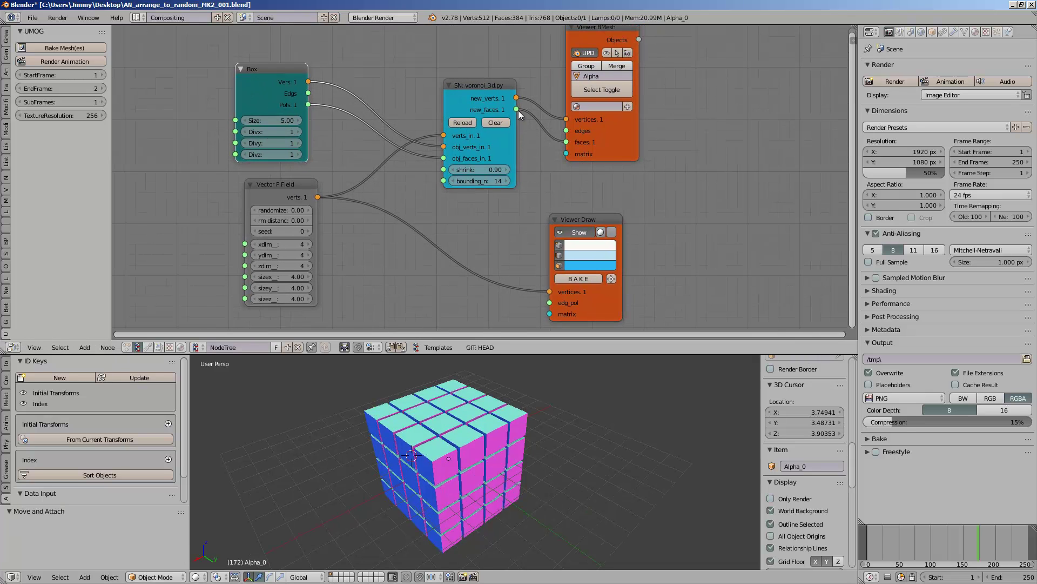
Turn on Group in the Viewer BMesh node, go to frame 70, and save the file.
left_click(595, 67)
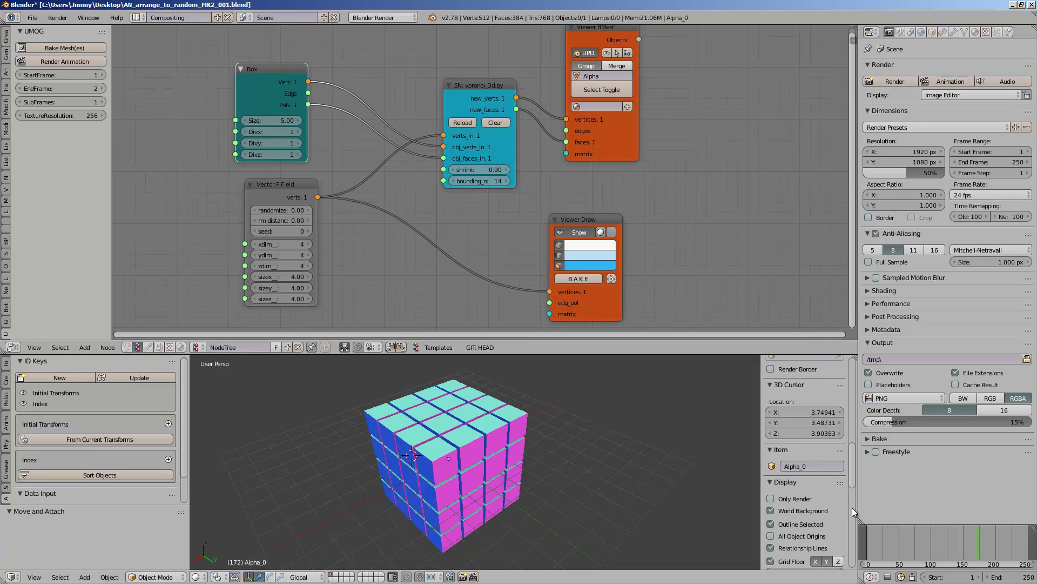
left_click(913, 547)
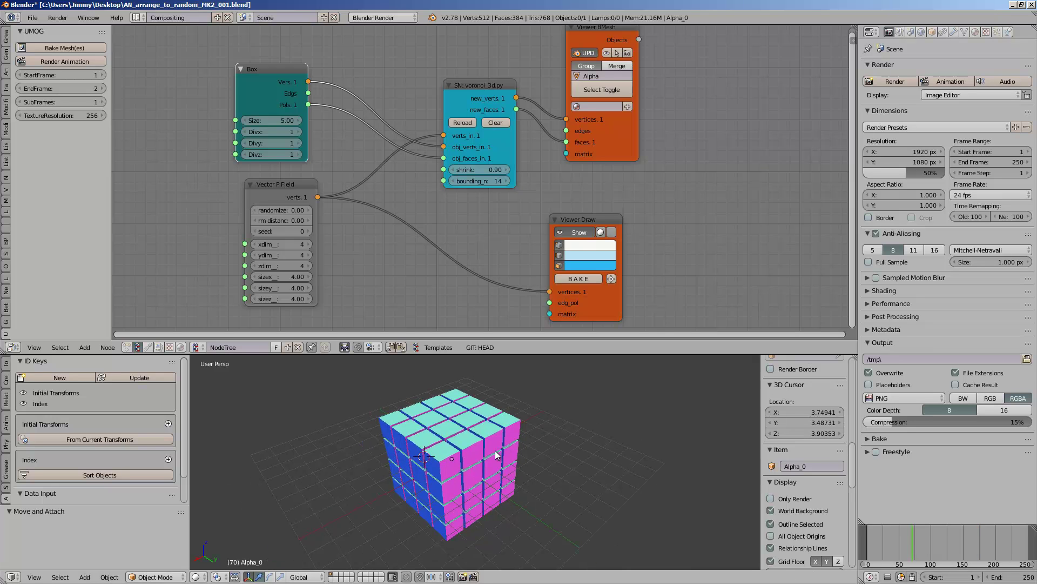
key("ctrl+s")
middle_click_drag(502, 405, 482, 430)
middle_click_drag(491, 218, 493, 218)
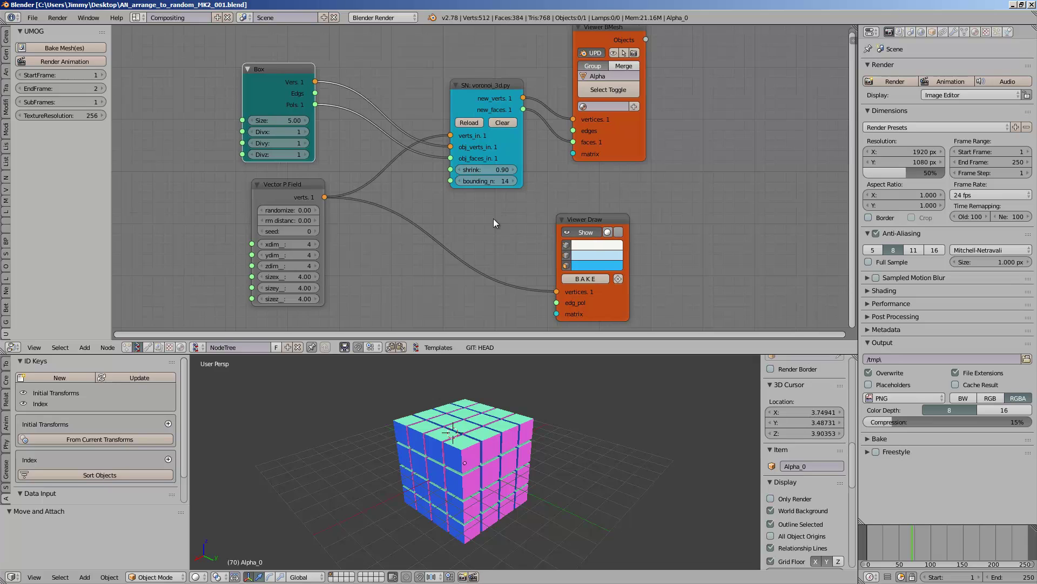
Toggle the NodeTree layout's P option in the Sverchok settings of the 3D view, and save the file.
left_click(6, 489)
left_click(43, 360)
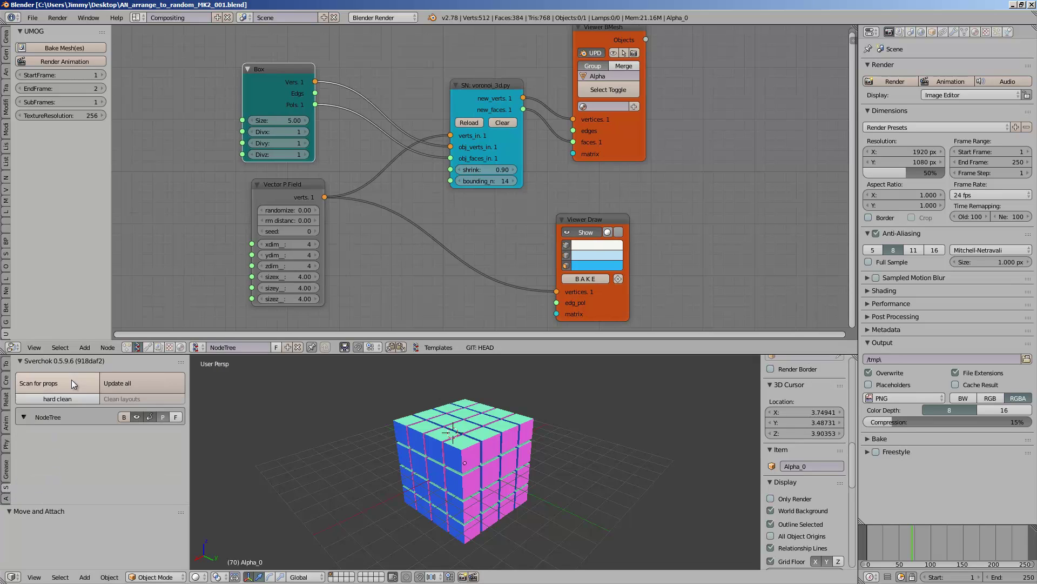
left_click(165, 417)
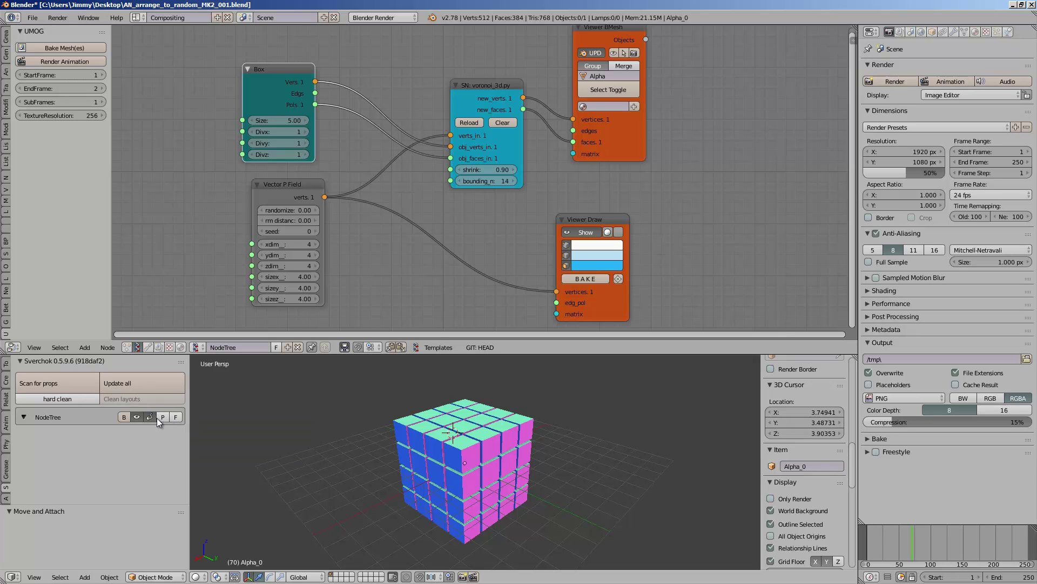
scroll(501, 134, "down", 1)
scroll(486, 189, "down", 4)
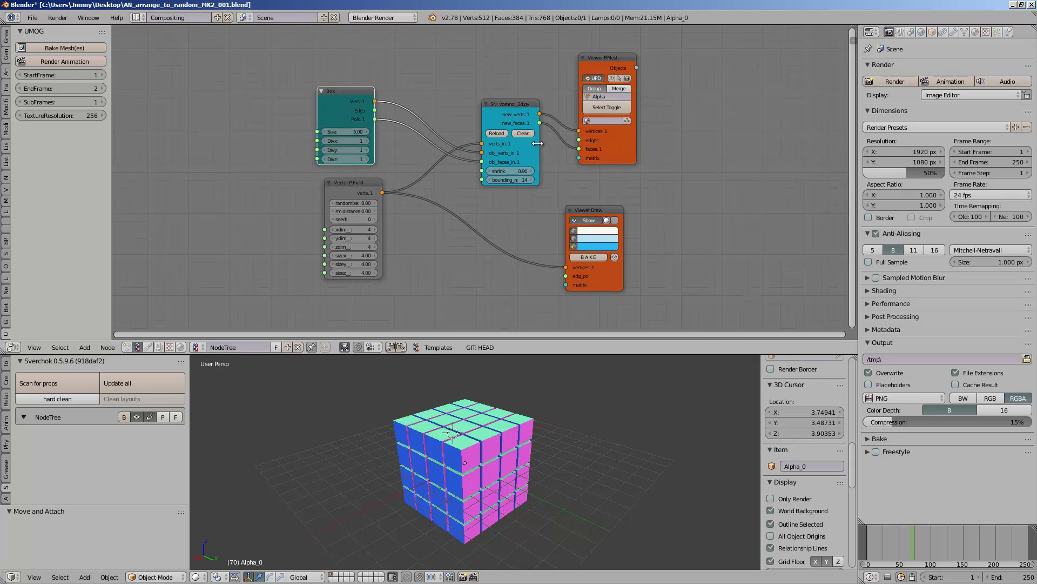
key("ctrl+s")
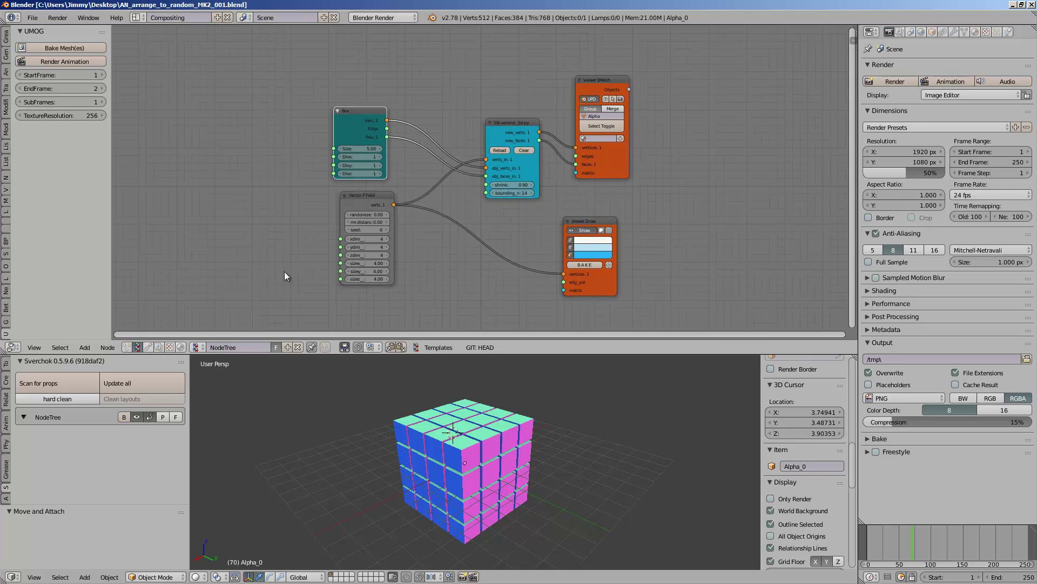
Examine the Arranged_Random Animation Nodes tree and the Voronoi cube's structure in wireframe shading.
left_click(127, 347)
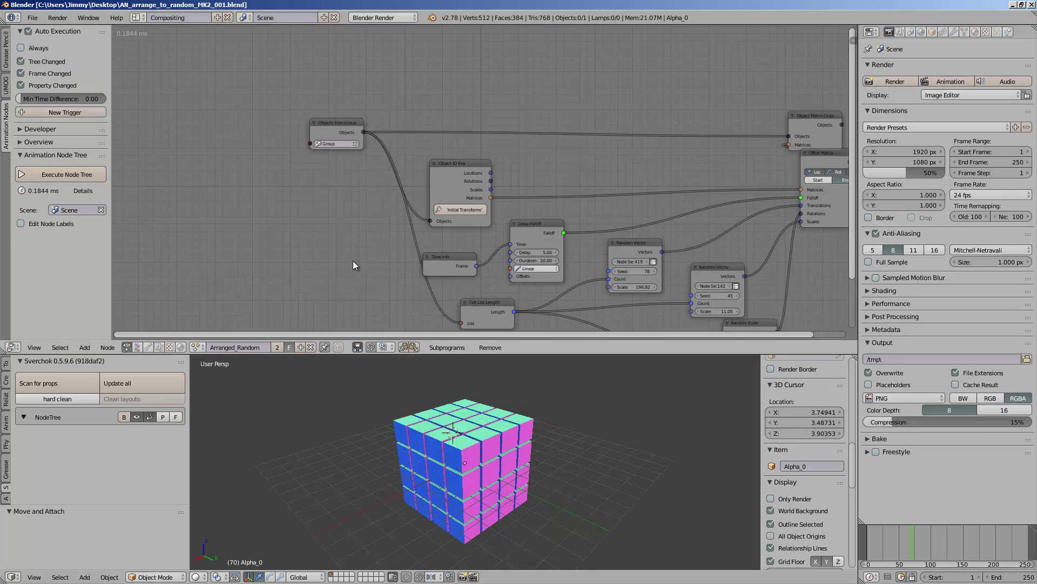
middle_click_drag(385, 181, 285, 153)
scroll(286, 153, "up", 4)
right_click(480, 424)
key("z")
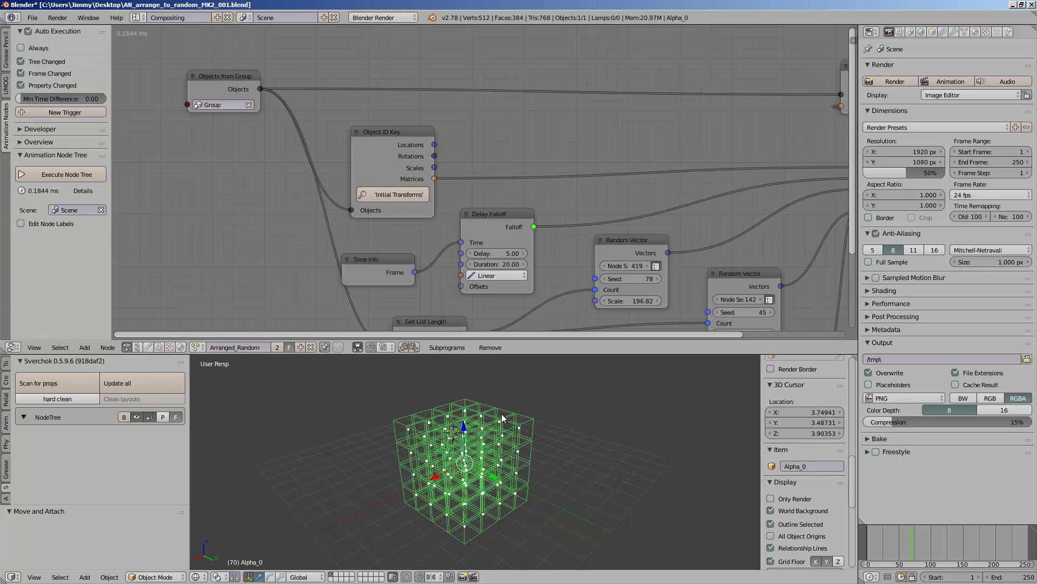
key("z")
key("z")
mouse_move(502, 417)
middle_mouse_down()
mouse_move(504, 465)
mouse_move(536, 451)
mouse_move(444, 471)
middle_mouse_up()
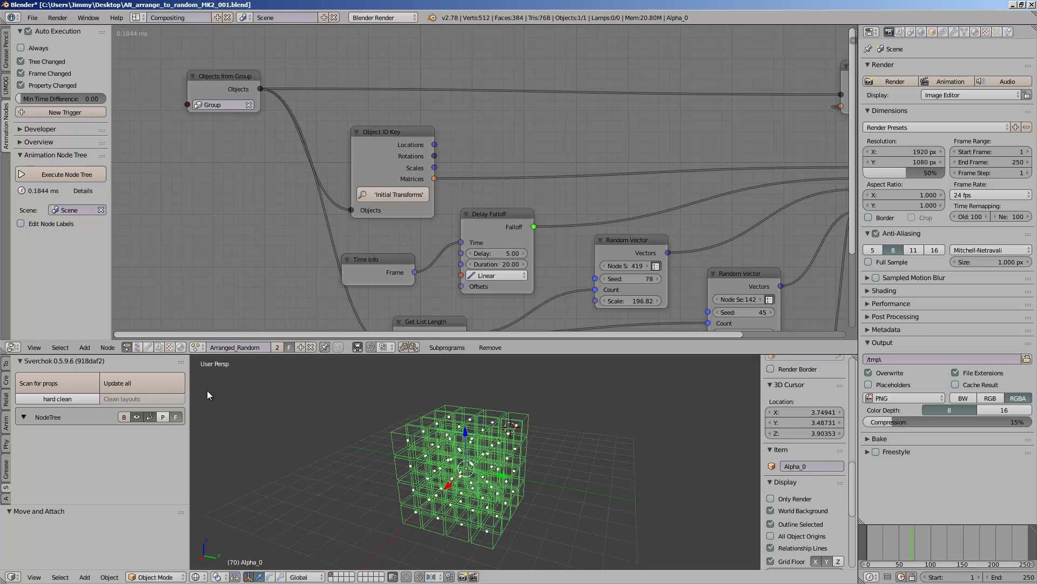
Reopen the Sverchok NodeTree layout and move the Viewer Draw node farther from the Voronoi node.
left_click(138, 348)
left_click(196, 347)
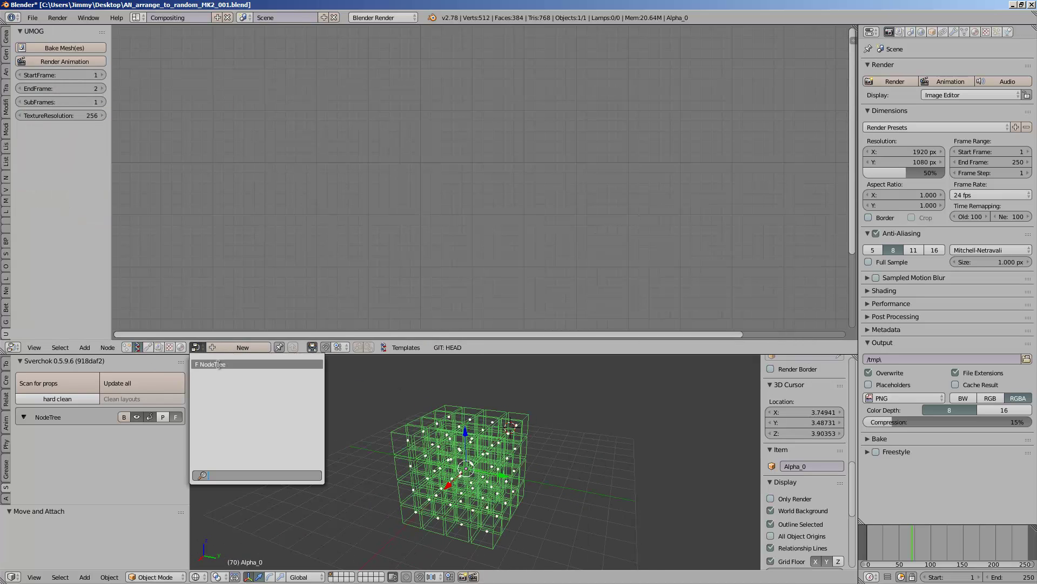
left_click(216, 363)
middle_click_drag(642, 175, 514, 199)
left_click_drag(484, 271, 603, 260)
scroll(540, 211, "down", 3)
middle_click_drag(531, 203, 522, 210)
scroll(571, 153, "up", 3)
Insert a Separate Loose Parts node between the voronoi_3d and Viewer BMesh nodes, routing both vertices and faces through it.
key("shift+a")
left_click(581, 136)
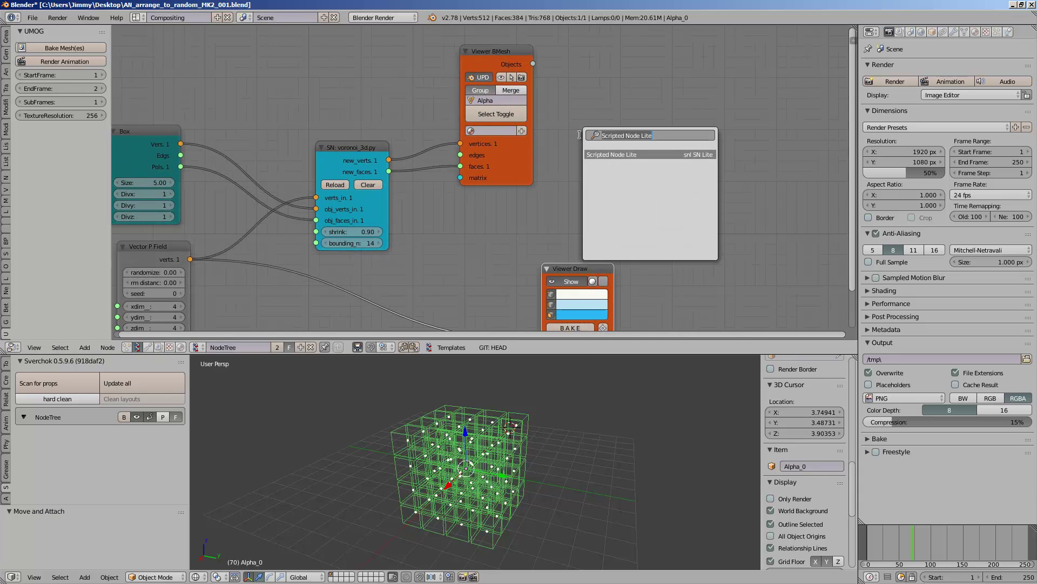
type("sep")
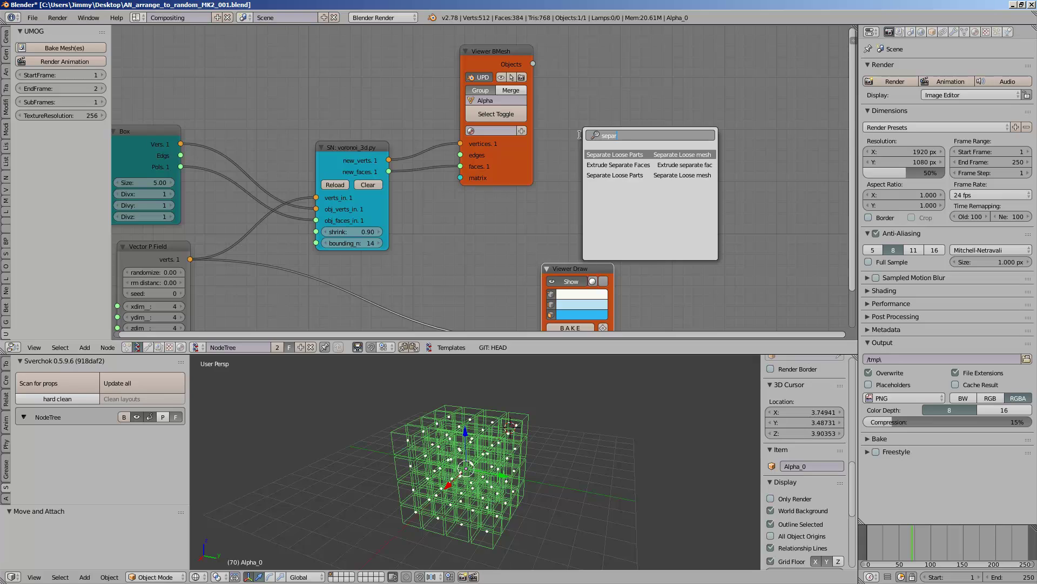
type("ar")
key("Return")
left_click(429, 115)
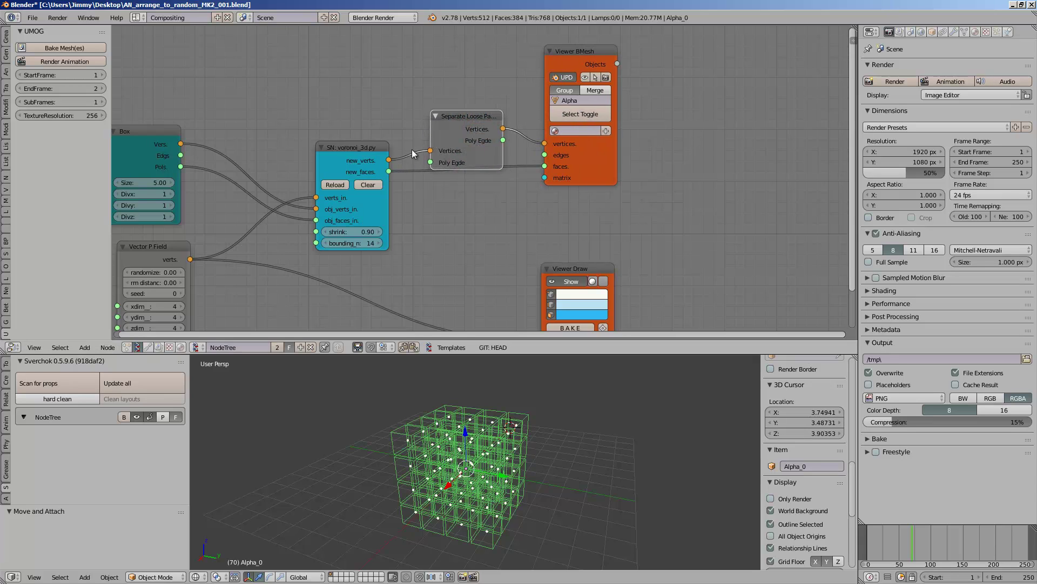
left_click_drag(390, 172, 427, 164)
left_click_drag(510, 141, 545, 165)
Try rotating several individual cube pieces in wireframe view, cancelling each rotation, and return to solid shading.
key("z")
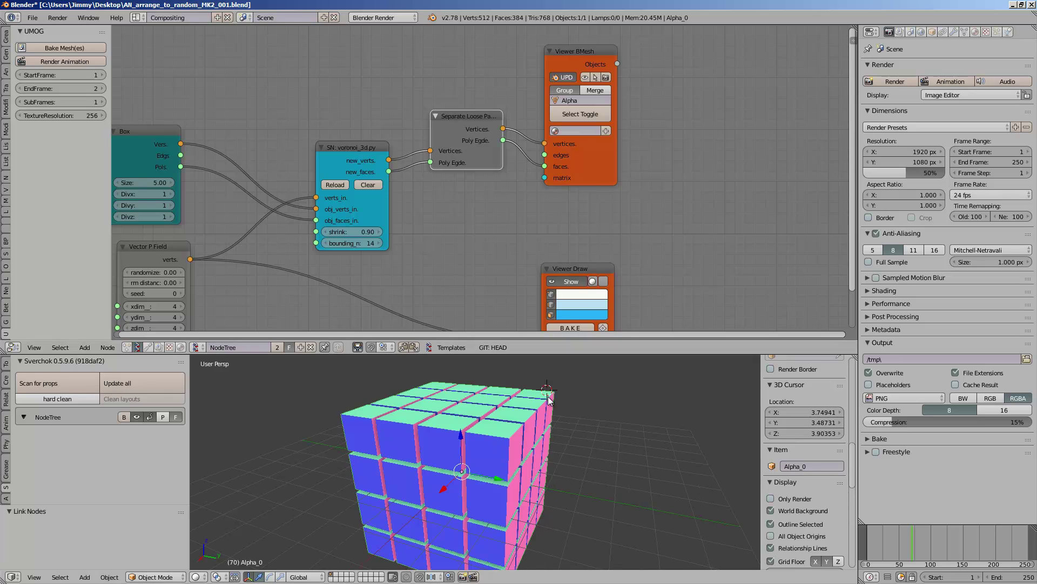
key("z")
scroll(498, 481, "down", 2)
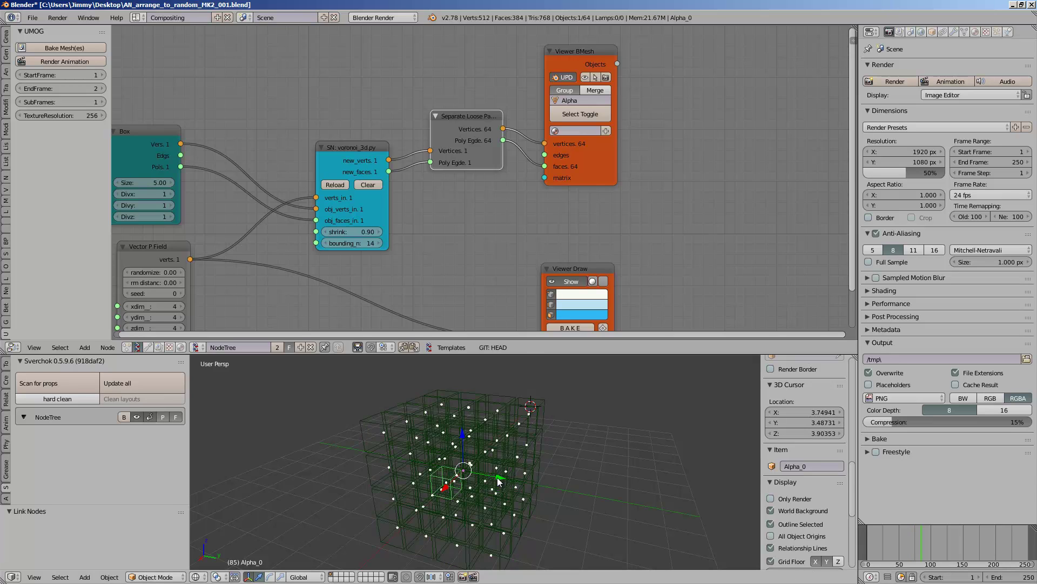
key("r")
right_click(524, 426)
right_click(500, 433)
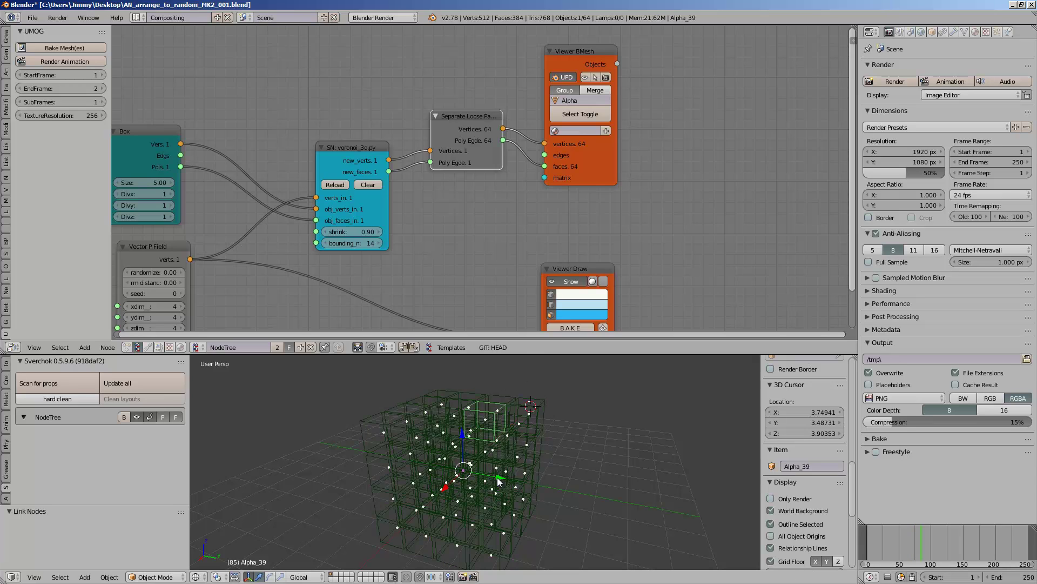
key("r")
right_click(516, 448)
key("r")
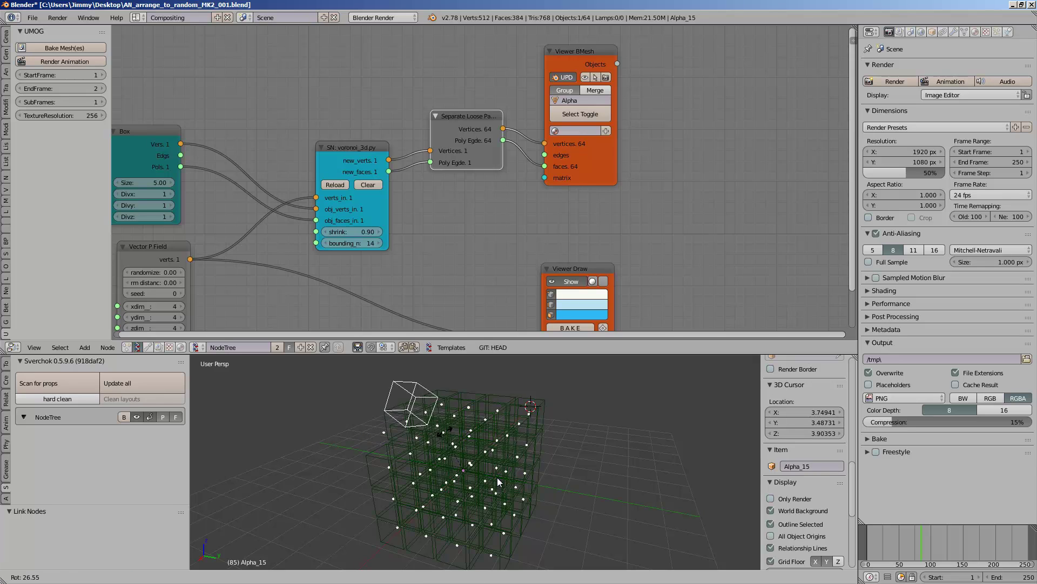
right_click(424, 430)
right_click(427, 433)
key("r")
right_click(541, 393)
right_click(497, 480)
key("r")
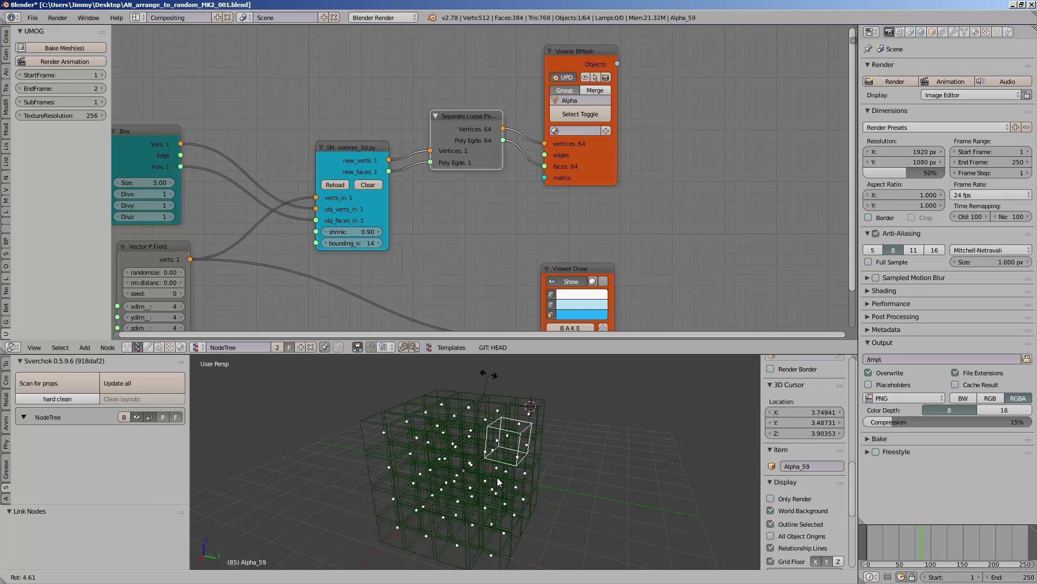
right_click(554, 421)
middle_click_drag(553, 422, 526, 432)
key("z")
key("z")
key("z")
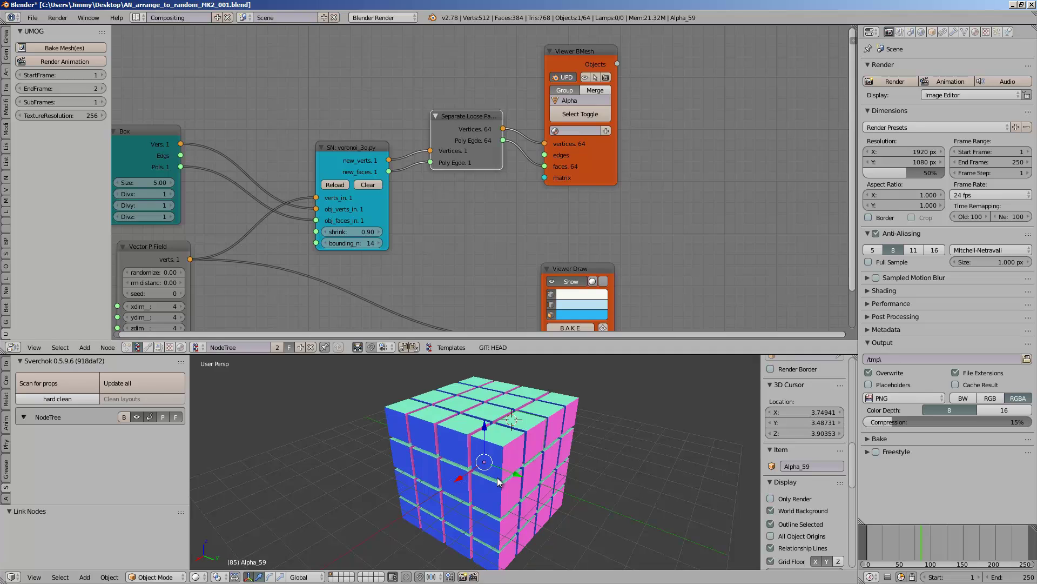
Spread out the Separate Loose Parts and Viewer BMesh nodes beyond the Voronoi node, and save the file.
middle_click_drag(579, 116, 579, 187)
scroll(580, 187, "up", 5)
scroll(485, 179, "up", 2)
left_click_drag(401, 188, 393, 200)
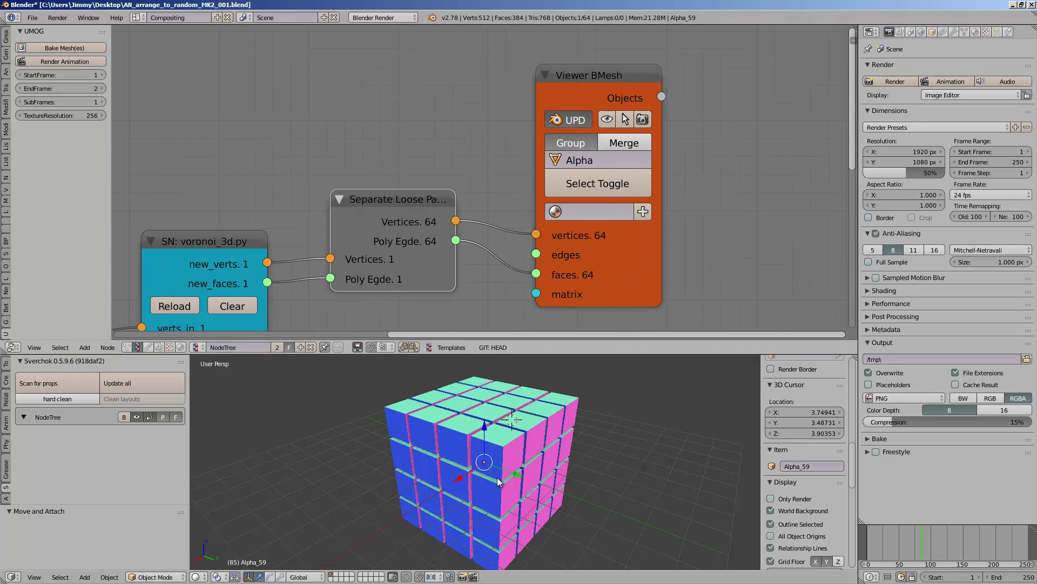
left_click_drag(586, 76, 637, 55)
left_click_drag(392, 212, 404, 165)
key("ctrl+s")
left_click(404, 172)
Rearrange the Vector P Field, Separate Loose Parts and Viewer BMesh nodes with more space between them, and save the file.
scroll(404, 171, "down", 2)
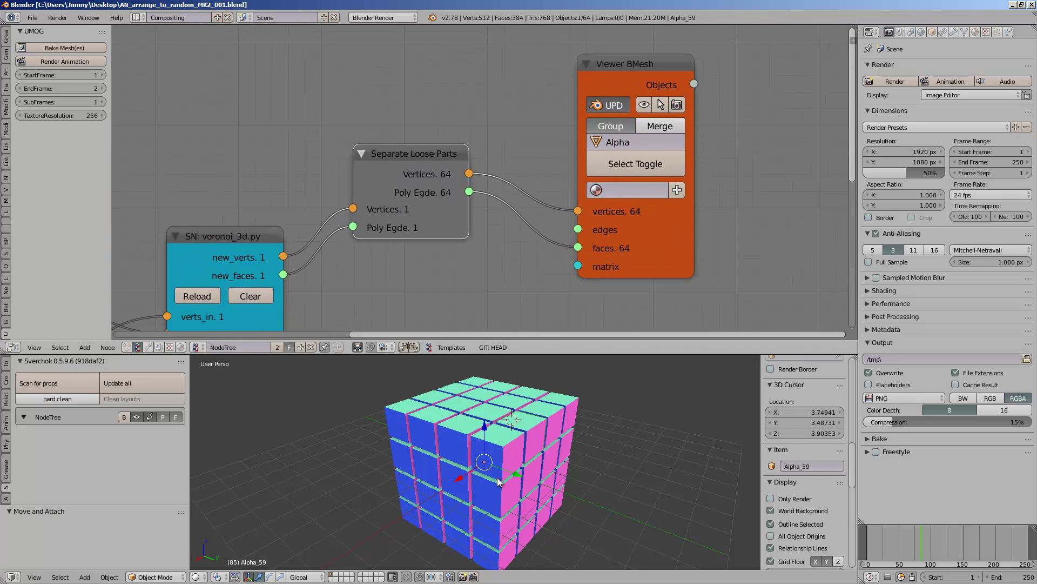
mouse_move(404, 172)
middle_mouse_down()
mouse_move(455, 126)
mouse_move(540, 108)
middle_mouse_up()
scroll(457, 146, "down", 3)
scroll(539, 111, "down", 2)
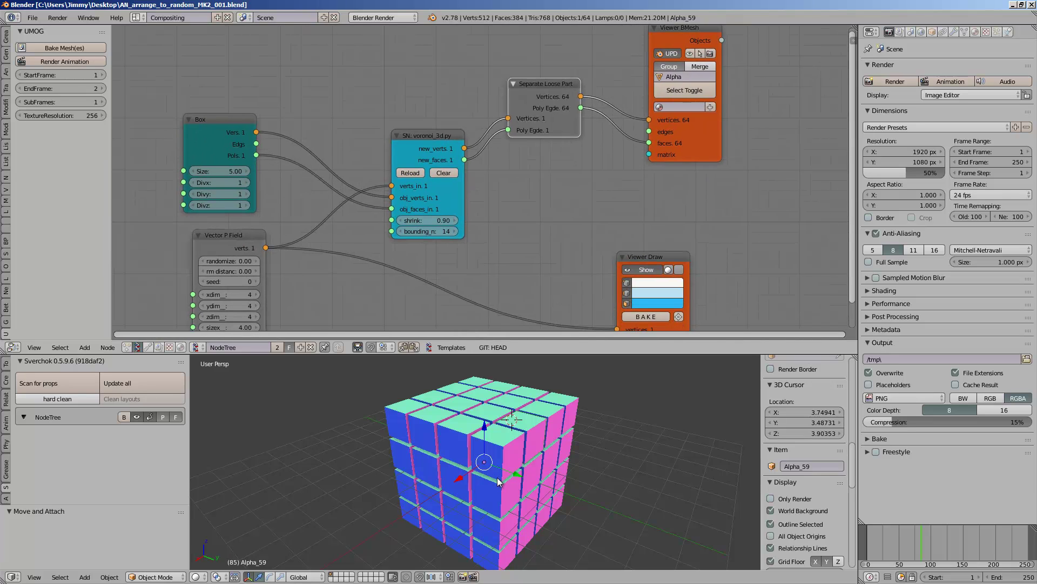
left_click_drag(227, 235, 222, 246)
left_click_drag(545, 85, 538, 79)
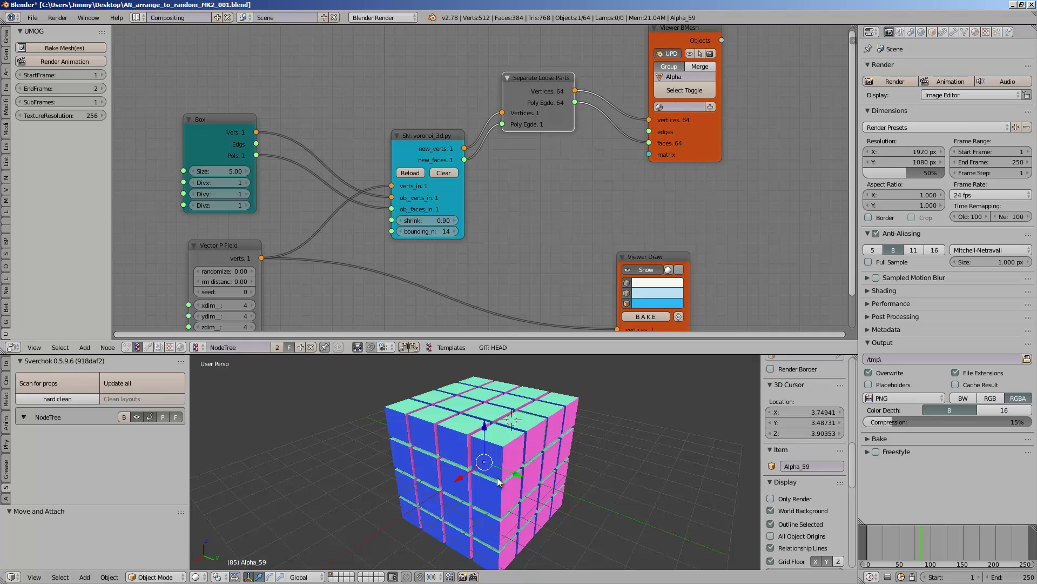
left_click_drag(682, 29, 729, 32)
key("ctrl+s")
left_click(670, 144)
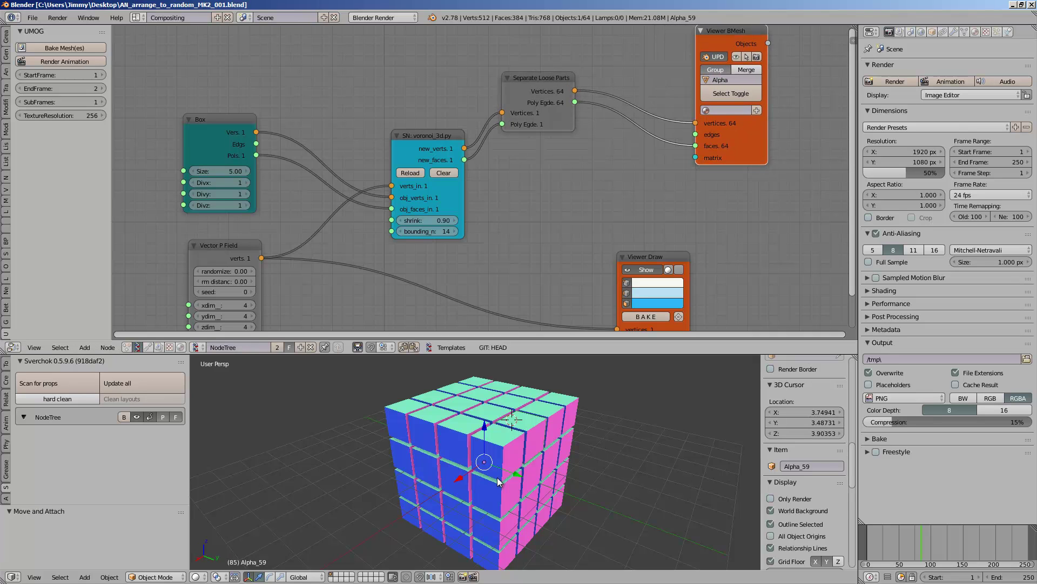
Check the separated cube in wireframe and solid shading, and save the file again.
middle_click_drag(458, 484, 498, 478)
key("z")
key("z")
key("ctrl+s")
left_click(498, 478)
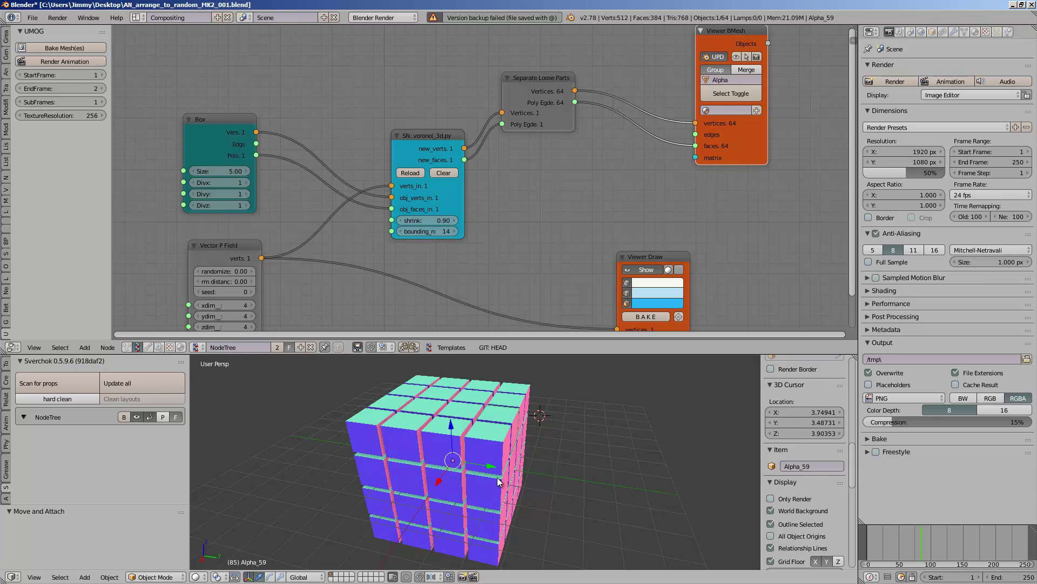
Set the Objects from Group node in the Arranged_Random tree to the Alpha group, and play the animation from the start.
left_click(127, 347)
middle_click_drag(240, 186, 270, 190)
left_click(214, 168)
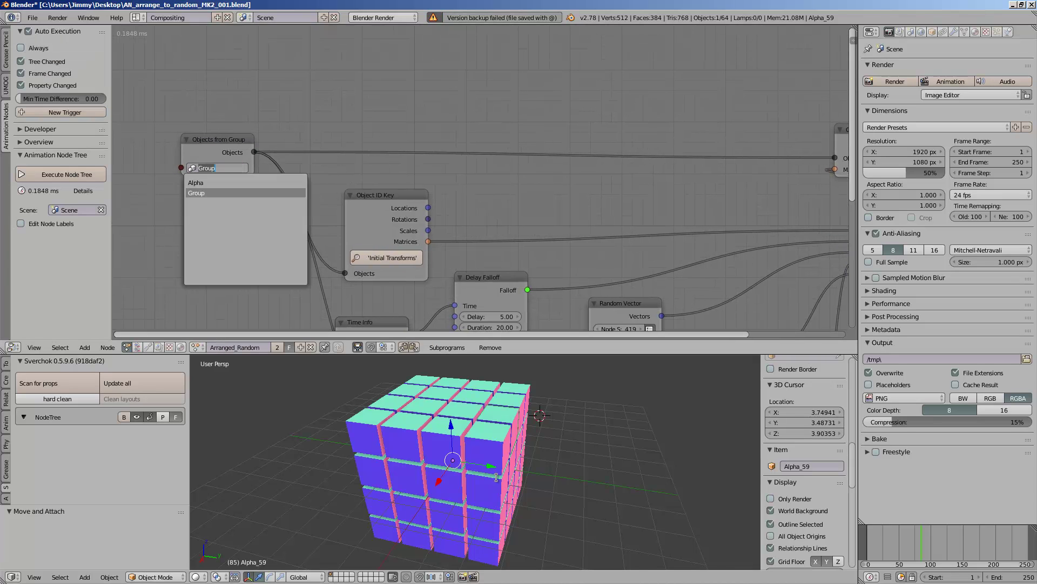
left_click(195, 183)
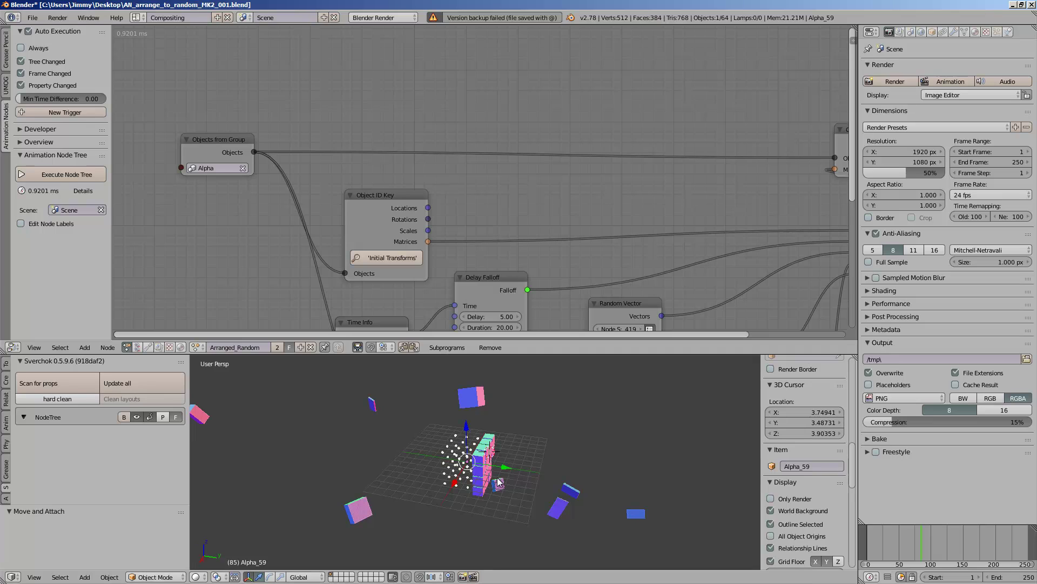
key("shift+Left")
key("alt+a")
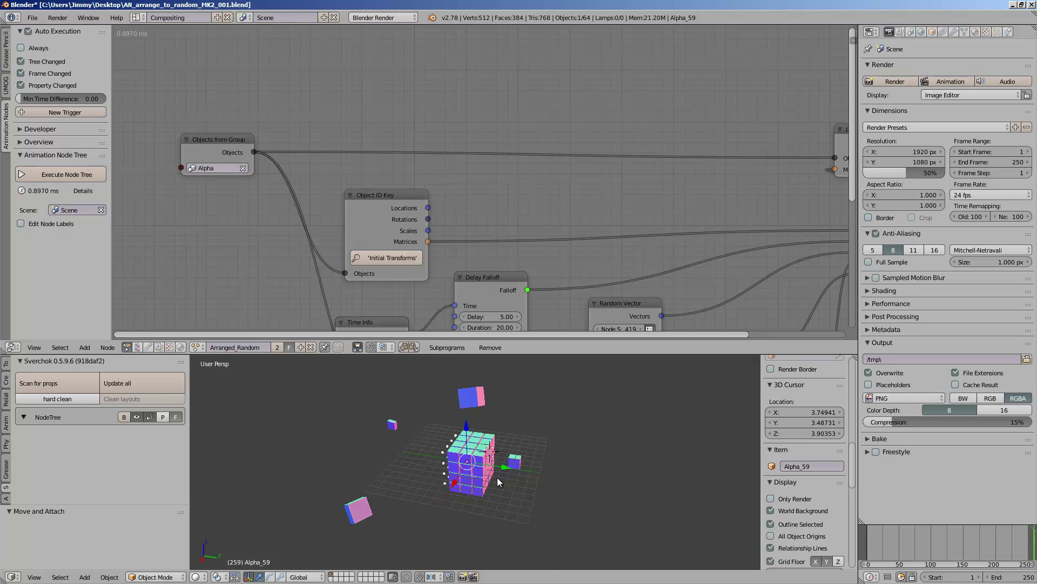
Save the file, and reposition the Delay Falloff node and the Random Vector node that feeds the translations.
middle_click_drag(519, 270, 403, 191)
key("ctrl+s")
left_click_drag(402, 191, 408, 184)
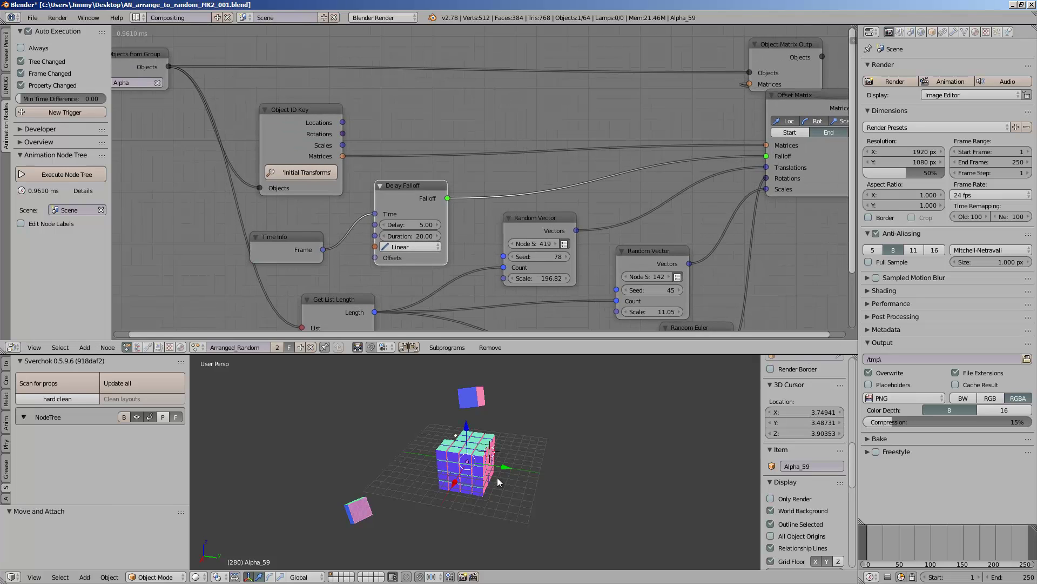
middle_click_drag(409, 184, 349, 167)
left_click_drag(480, 200, 519, 184)
middle_click_drag(519, 184, 334, 205)
scroll(334, 205, "up", 3)
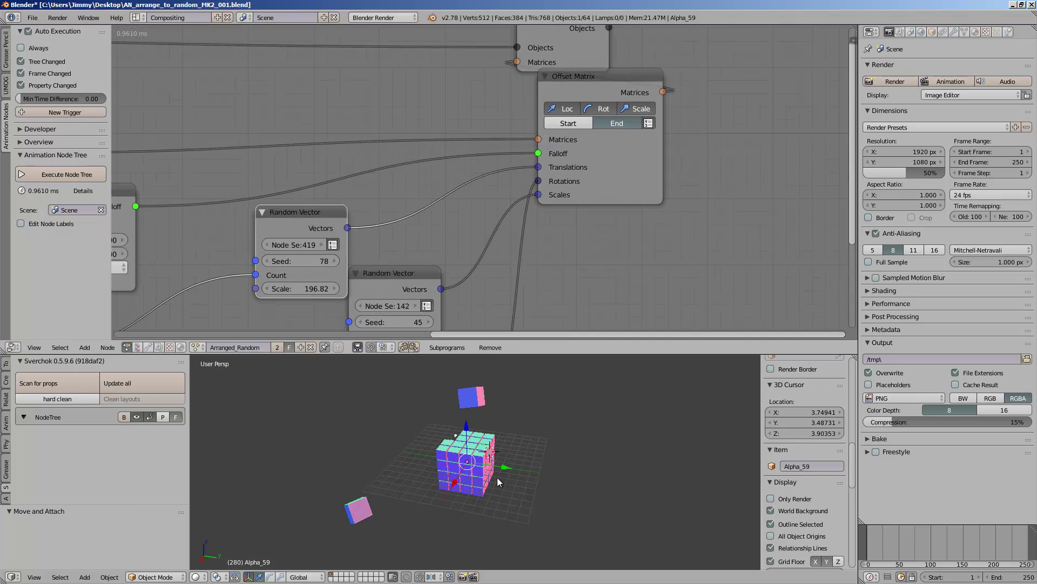
Reposition the Random Vector node that feeds the scales, and move the Offset Matrix node clear of the Object Matrix Output node.
scroll(334, 205, "down", 3)
middle_click_drag(408, 252, 441, 218)
left_click_drag(441, 217, 445, 207)
left_click_drag(587, 62, 616, 81)
scroll(498, 477, "up", 3)
Play the animation of the Alpha pieces, view it from another angle, and stop the playback.
key("alt+a")
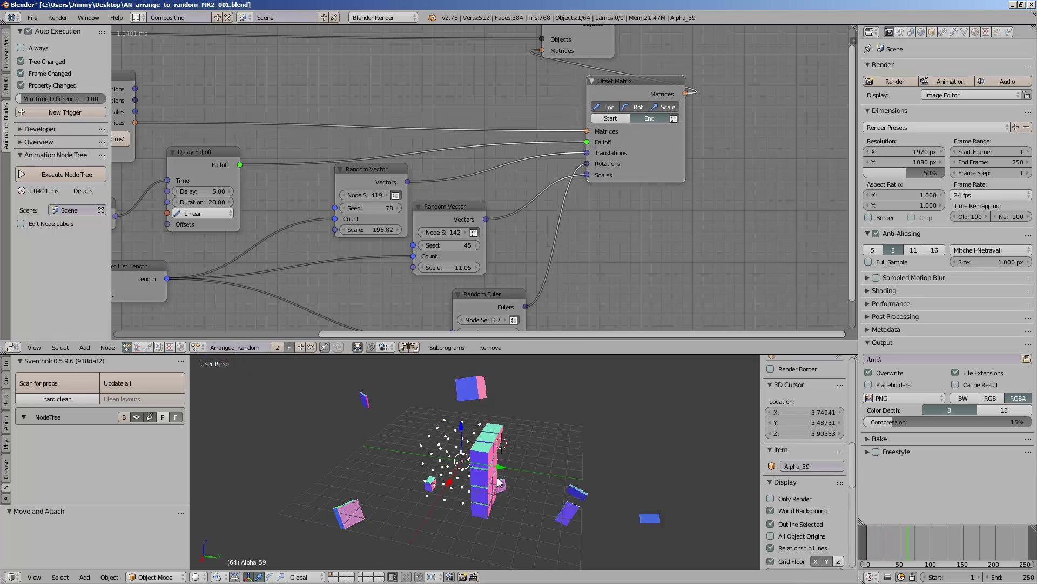
middle_click_drag(497, 478, 497, 478)
key("alt+a")
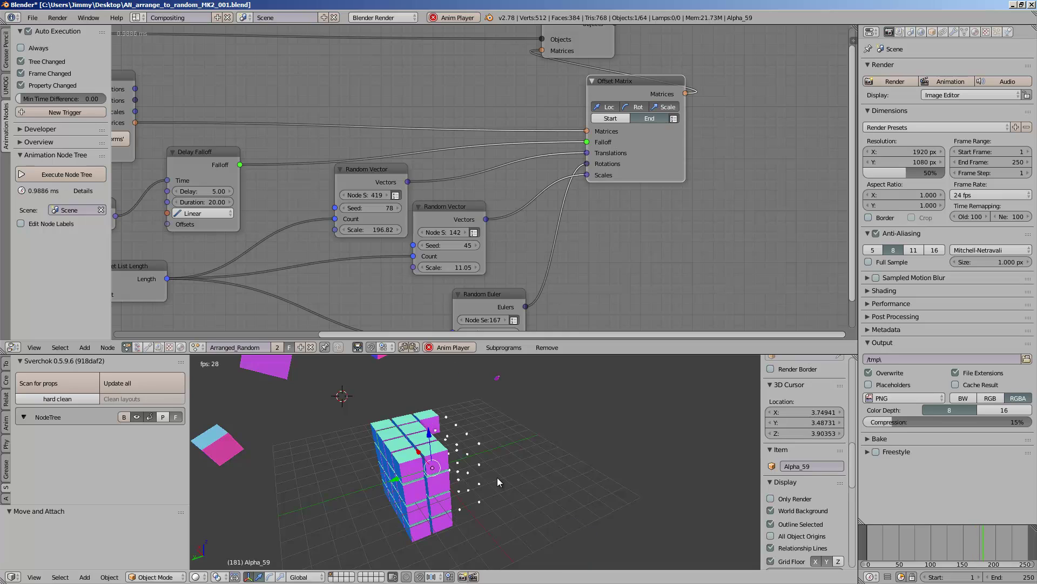
key("Escape")
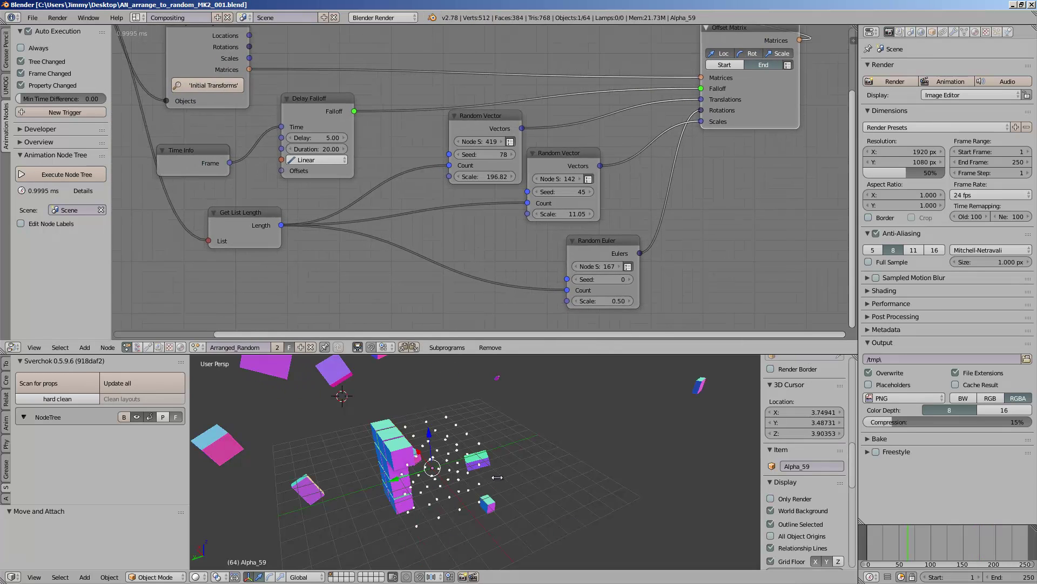
Set the Delay Falloff node's duration to 35, play the animation, and stop it.
left_click(318, 149)
type("35")
key("Return")
key("alt+a")
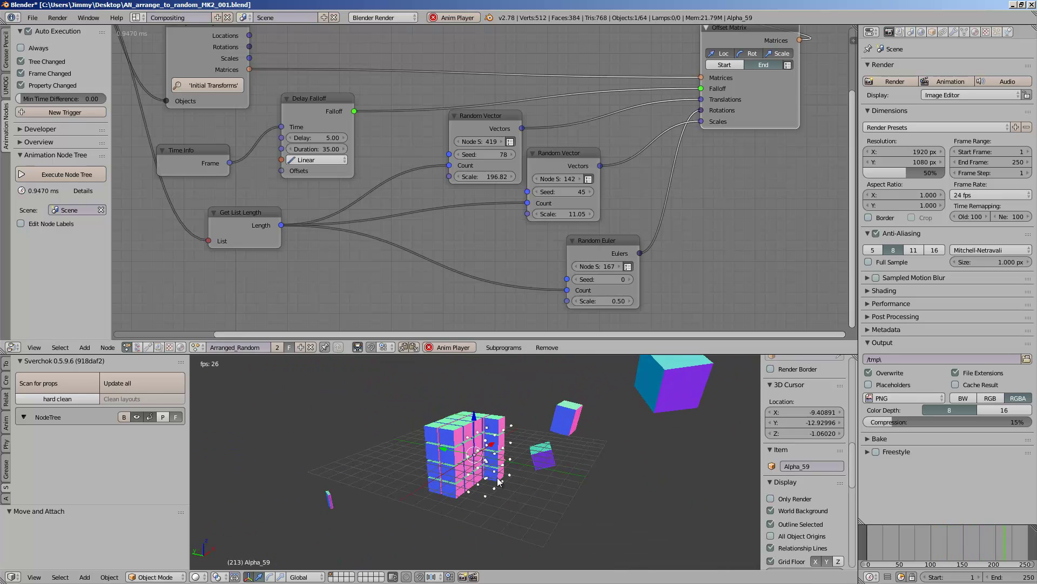
key("Escape")
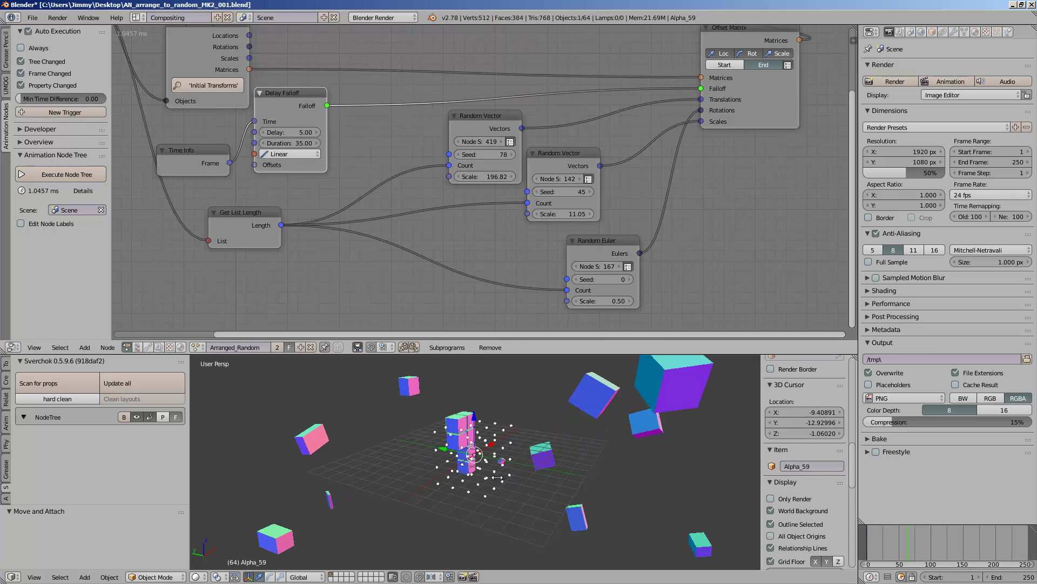
mouse_move(497, 477)
middle_mouse_down()
mouse_move(570, 501)
mouse_move(498, 481)
middle_mouse_up()
middle_click_drag(363, 177, 394, 157)
key("shift+a")
left_click(530, 447)
mouse_move(497, 480)
middle_mouse_down()
mouse_move(573, 481)
mouse_move(469, 474)
mouse_move(497, 477)
middle_mouse_up()
Reopen the Sverchok NodeTree layout and move the Box node farther away from the Vector P Field node.
left_click(137, 347)
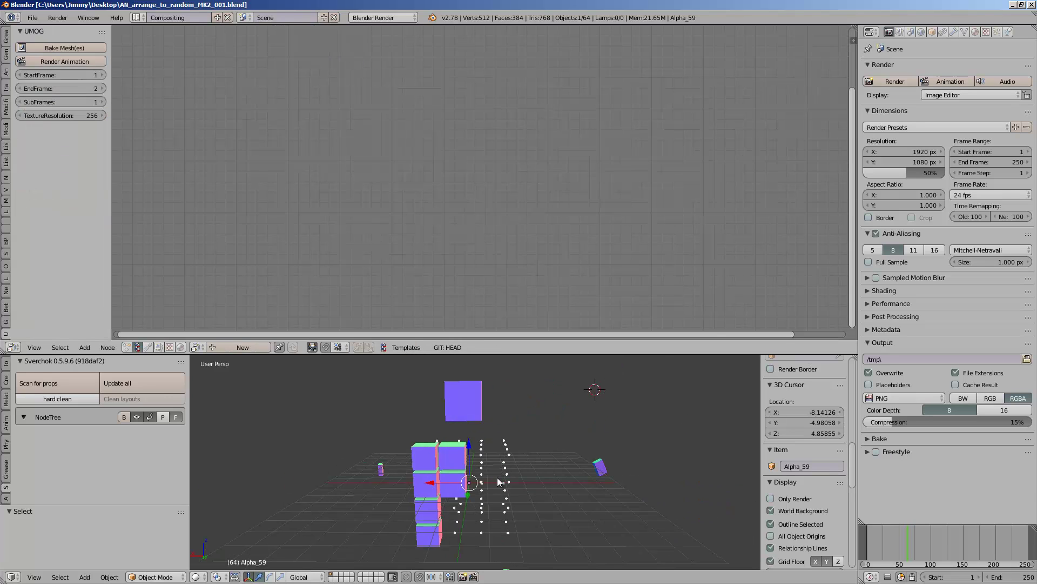
left_click(198, 347)
left_click(211, 363)
middle_click_drag(324, 216, 342, 212)
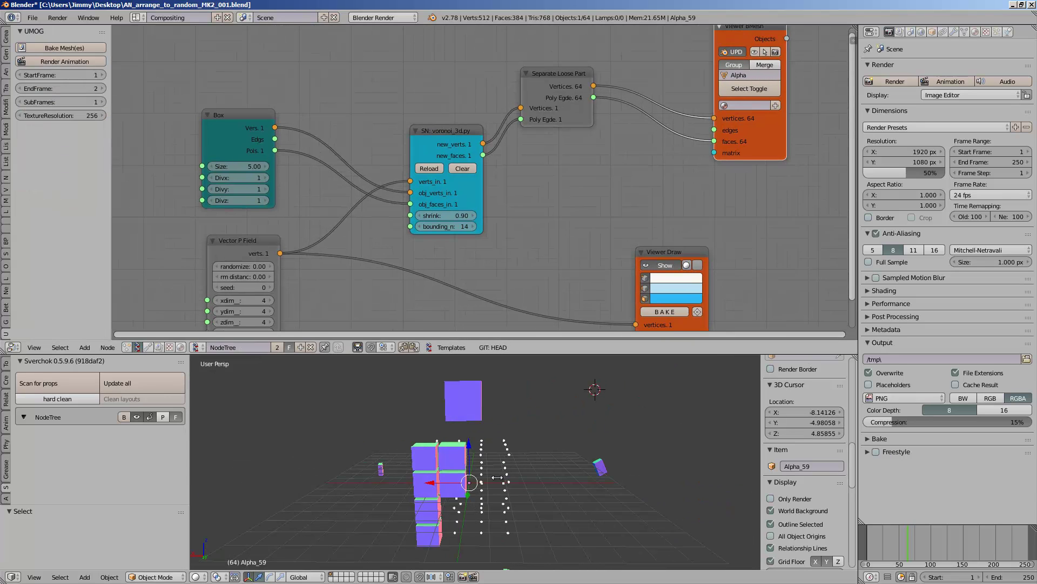
mouse_move(233, 117)
left_mouse_down()
mouse_move(291, 73)
mouse_move(245, 72)
left_mouse_up()
mouse_move(497, 478)
middle_mouse_down()
mouse_move(487, 470)
mouse_move(583, 489)
middle_mouse_up()
left_click_drag(245, 72, 241, 84)
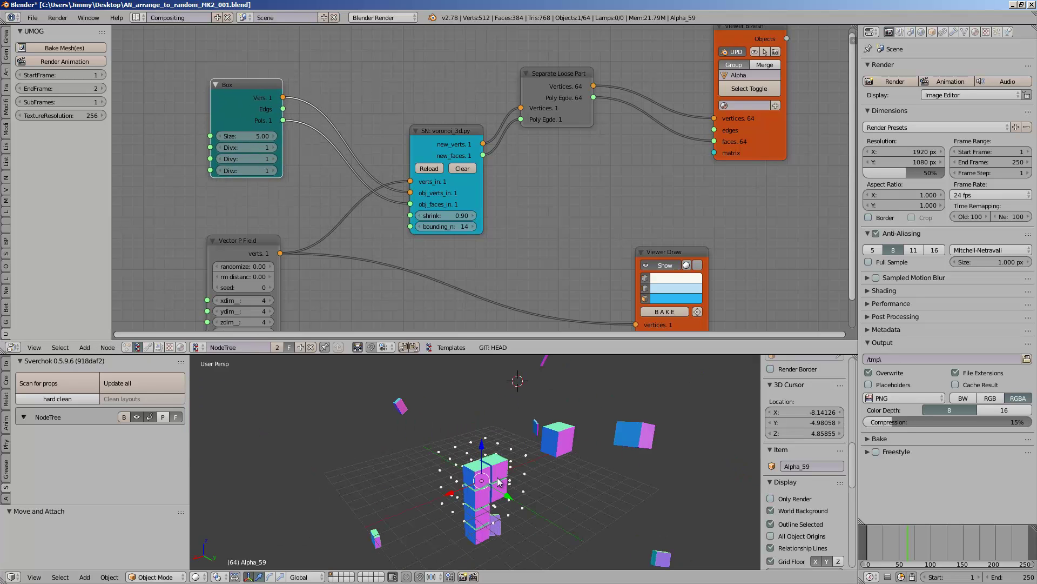
Examine the flying pieces and the assembling cube from several angles in the 3D view.
mouse_move(498, 481)
middle_mouse_down()
mouse_move(583, 485)
mouse_move(477, 495)
mouse_move(519, 475)
mouse_move(557, 486)
mouse_move(505, 470)
mouse_move(522, 459)
middle_mouse_up()
scroll(498, 482, "up", 3)
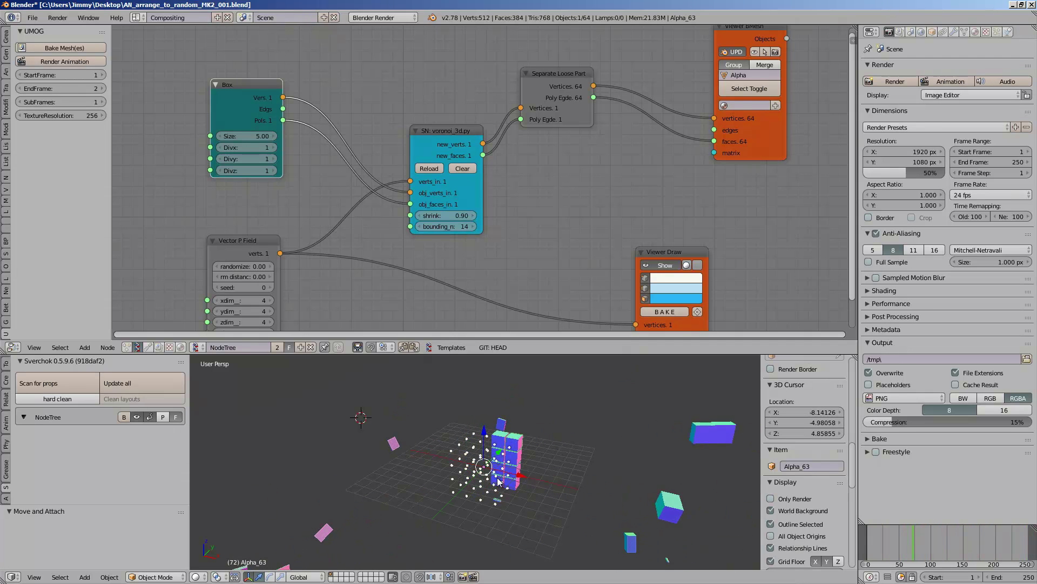
middle_click_drag(497, 478, 559, 473)
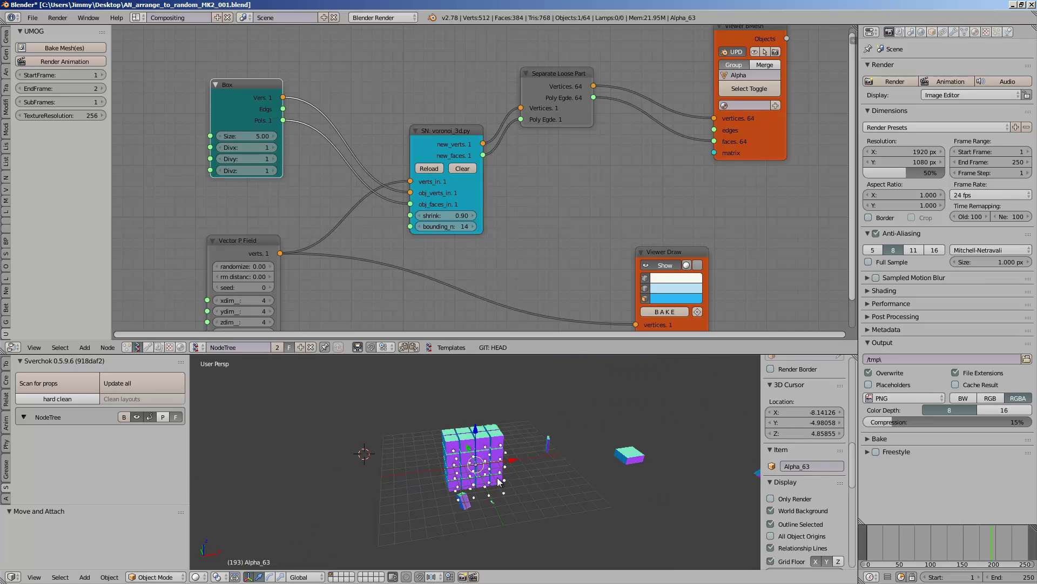